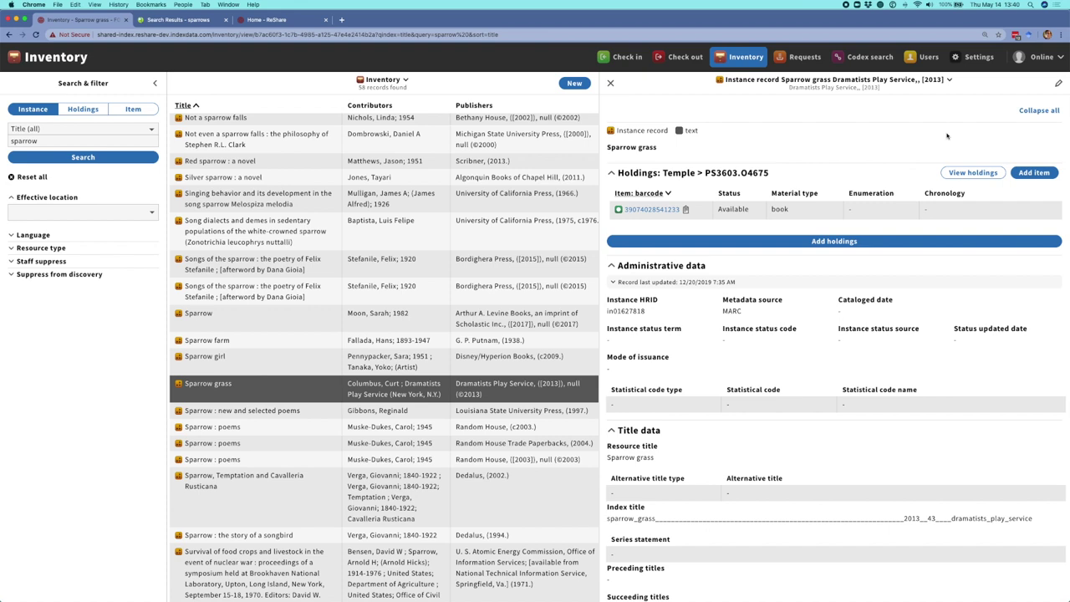
Step: Open the Temple holdings record of Sparrow grass for editing, review its ILL policy options, and close it without changes
left_click(973, 176)
left_click(1059, 84)
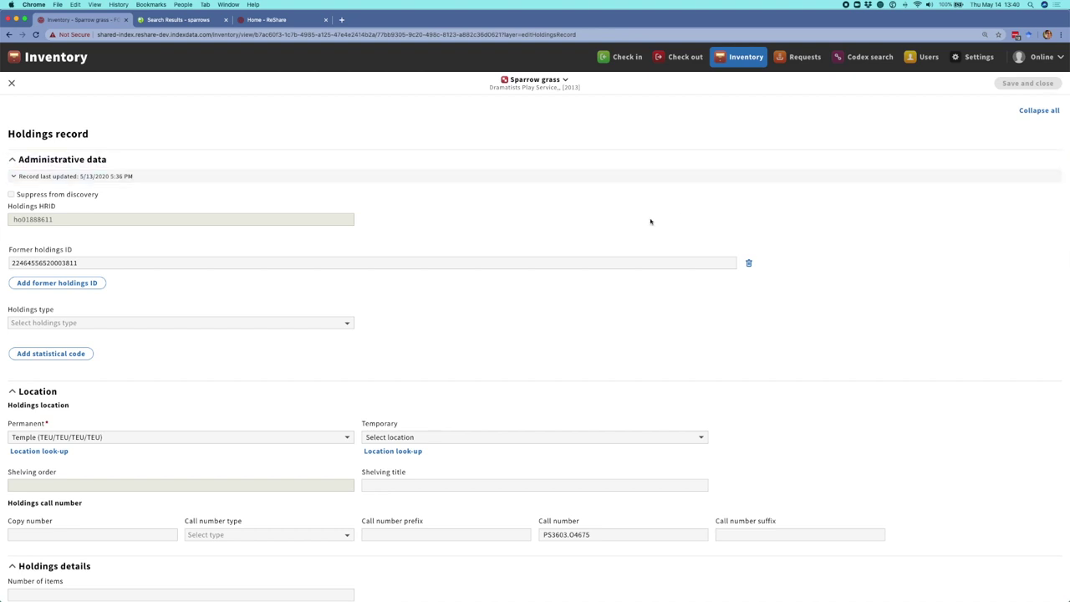
scroll(651, 221, "down", 3)
scroll(651, 221, "down", 5)
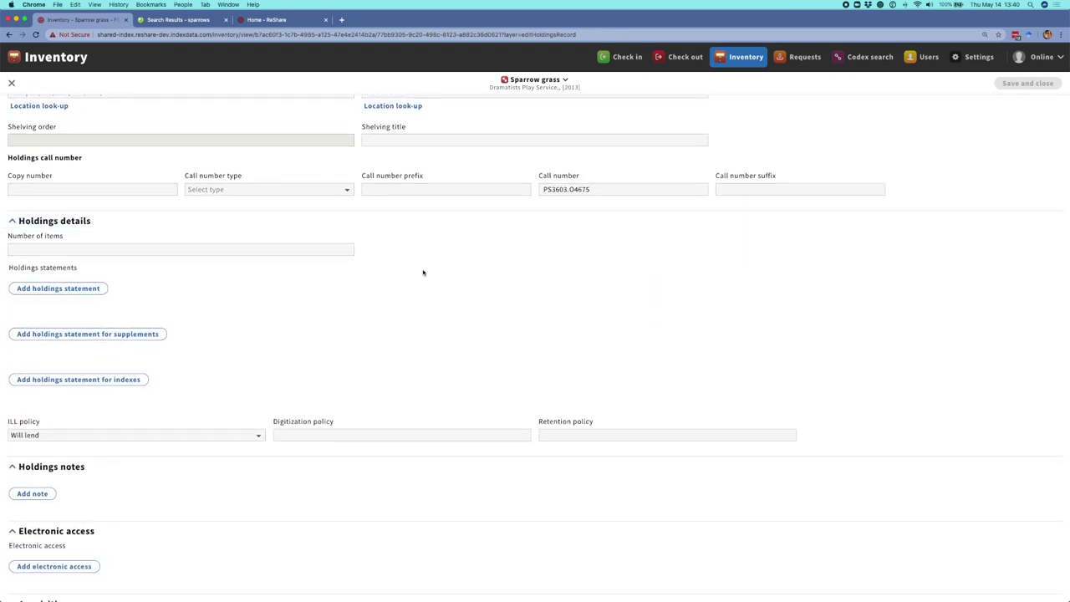
left_click(40, 372)
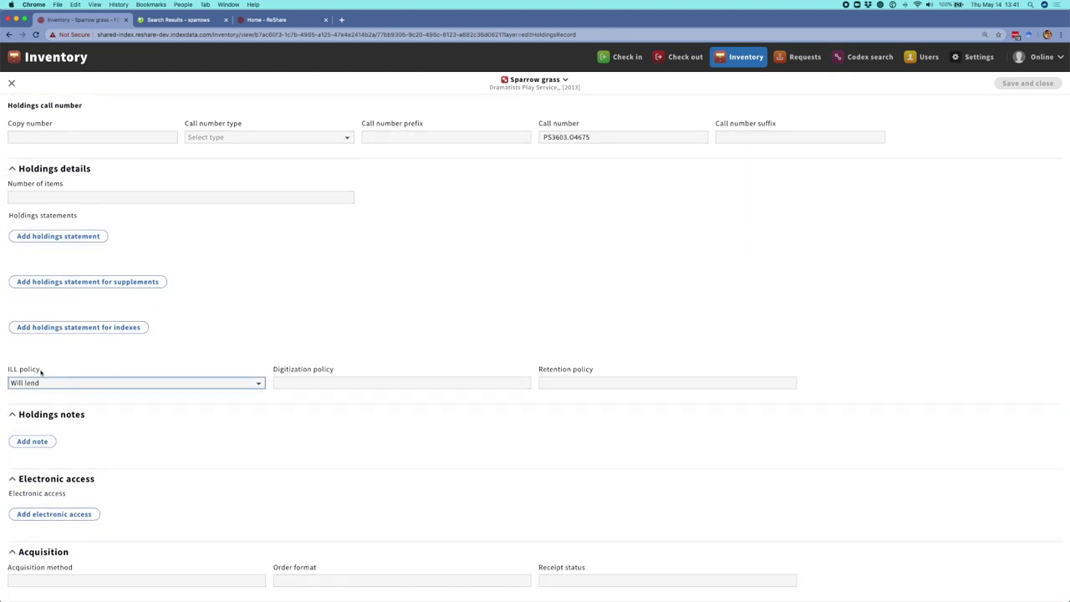
left_click(254, 383)
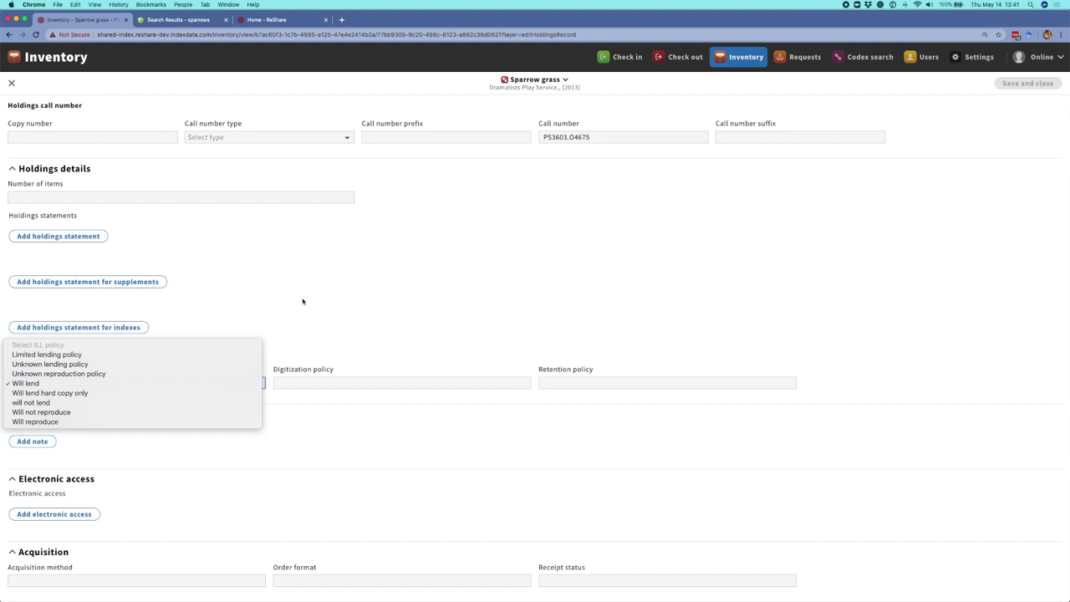
left_click(351, 297)
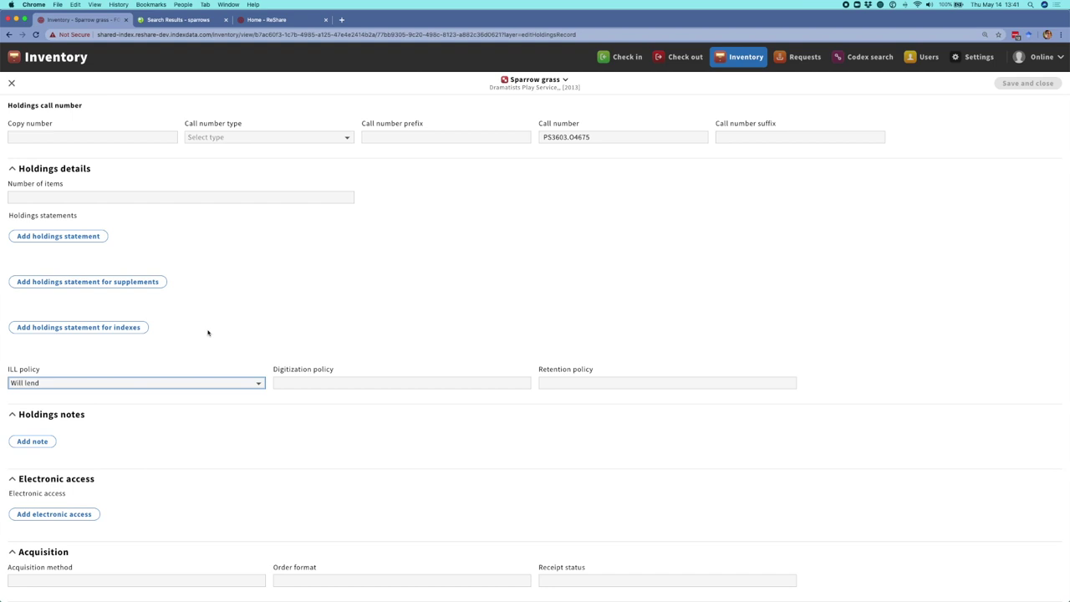
left_click(11, 83)
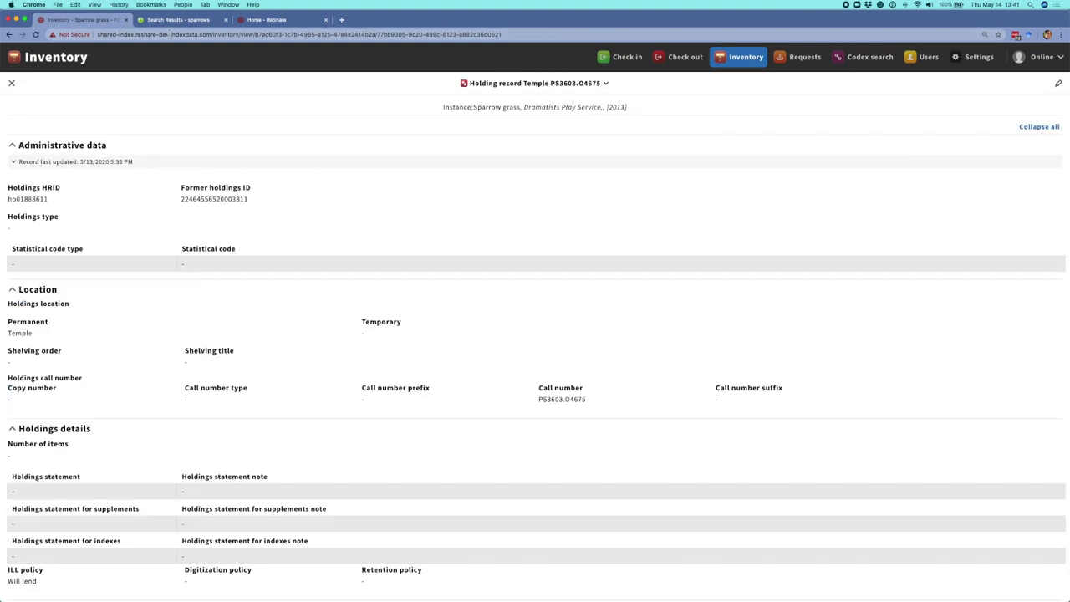
Step: Request Sparrow grass from the library catalogue's sparrows results and choose Main Circulation Desk as the pick up location
left_click(175, 22)
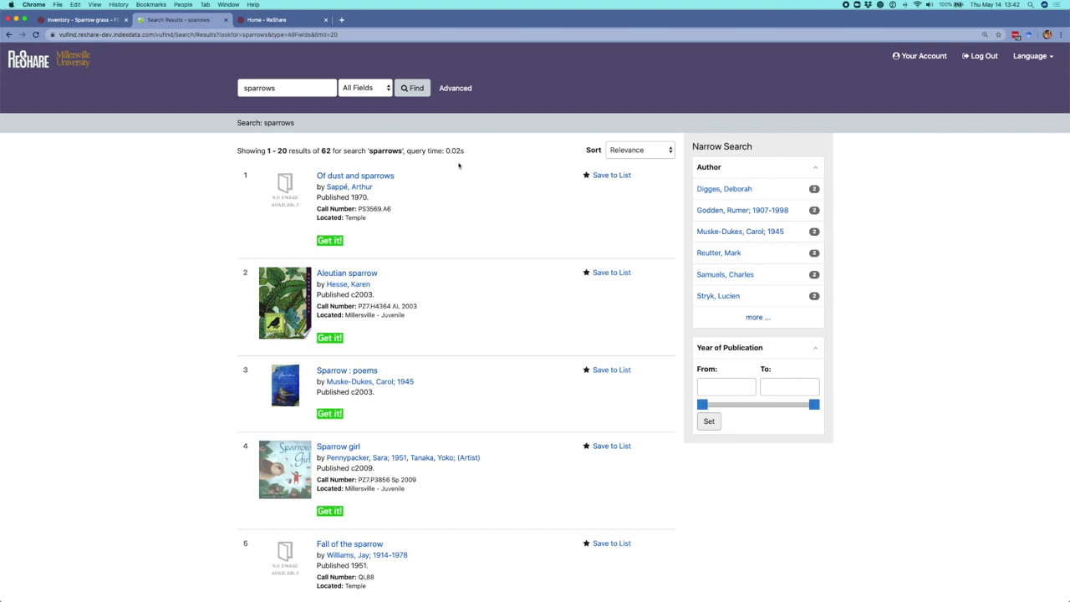
scroll(461, 251, "down", 7)
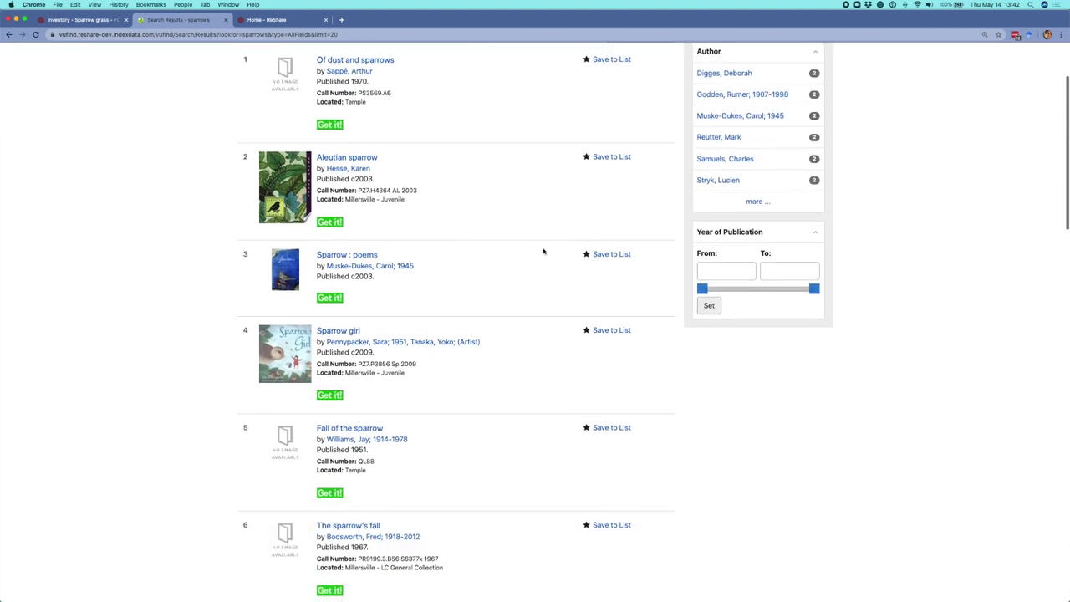
scroll(544, 251, "down", 3)
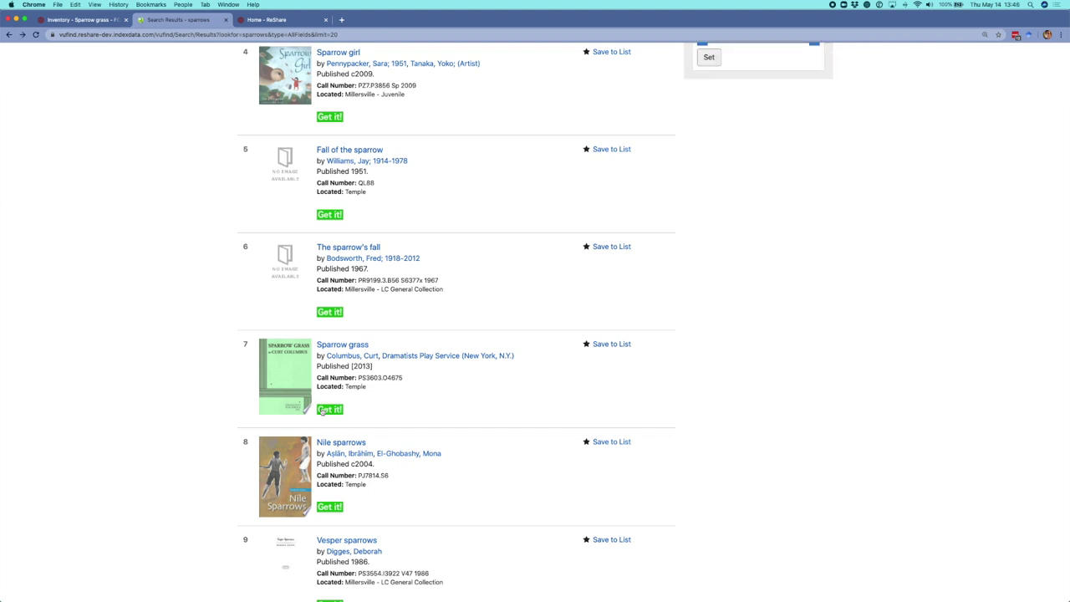
left_click(331, 409)
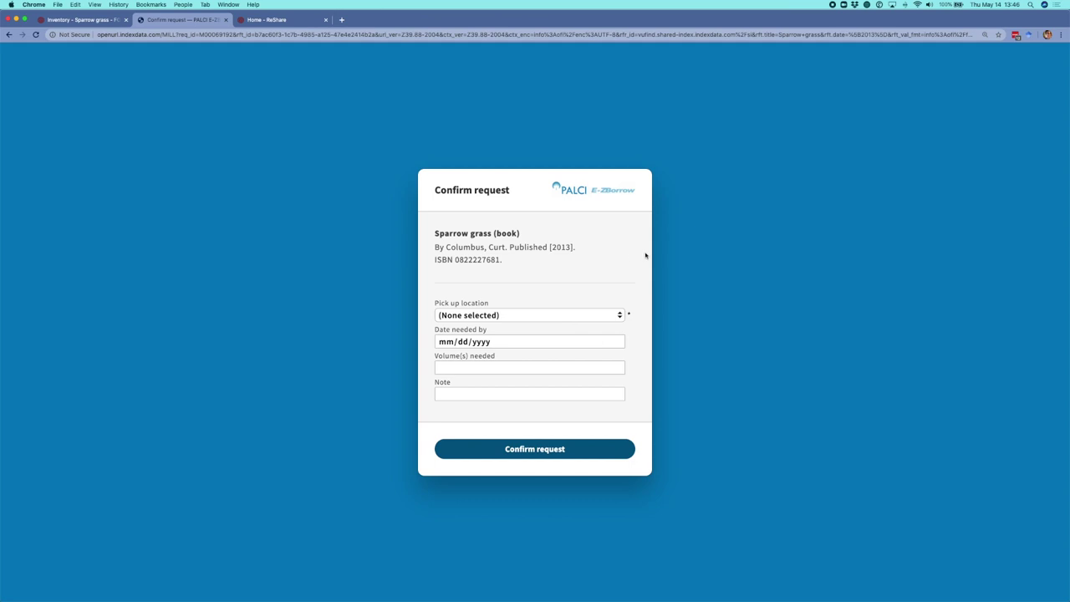
left_click(621, 315)
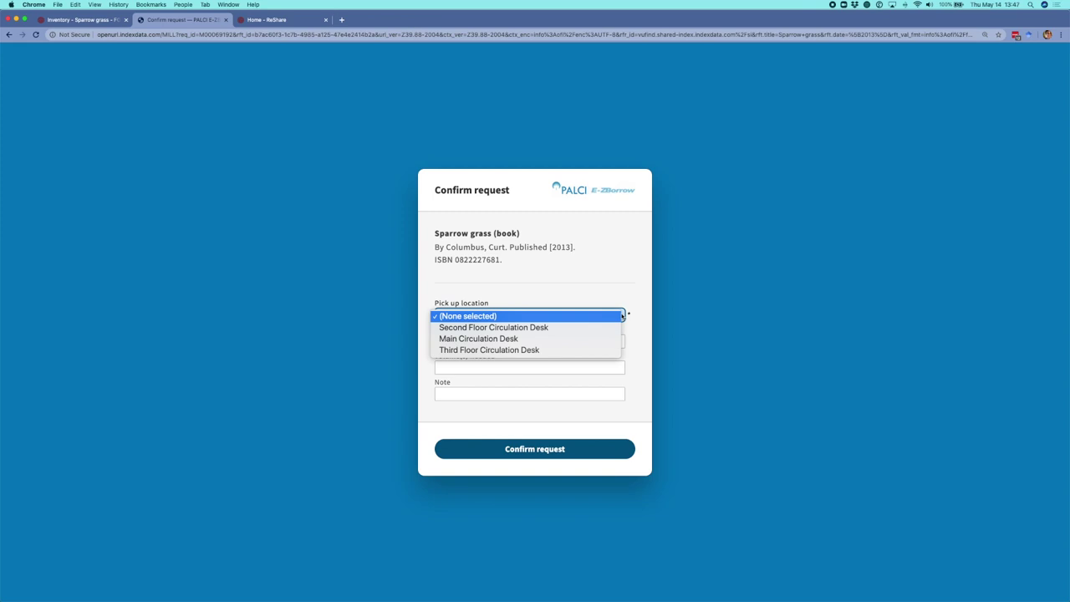
left_click(593, 341)
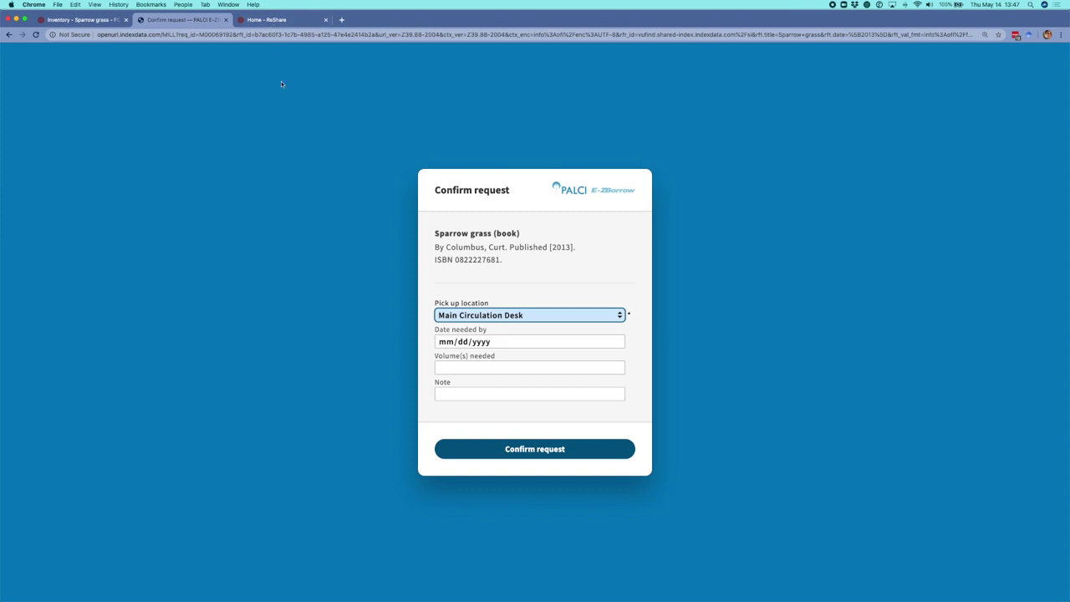
Step: In ReShare's Directory, open Millersville's Main Circulation Desk unit and examine its name and LMS location code
left_click(285, 21)
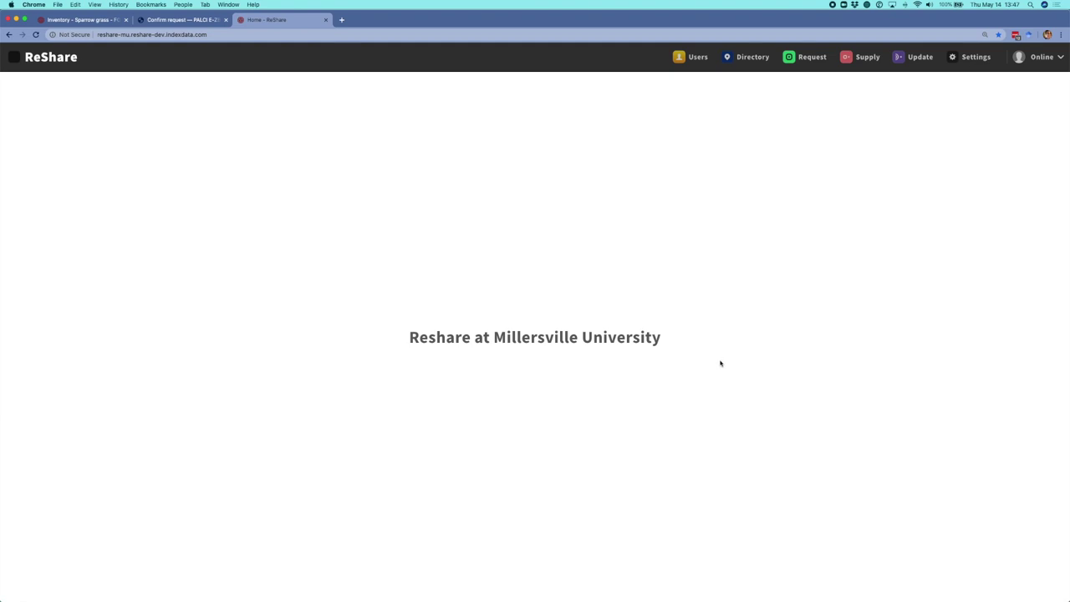
left_click(750, 59)
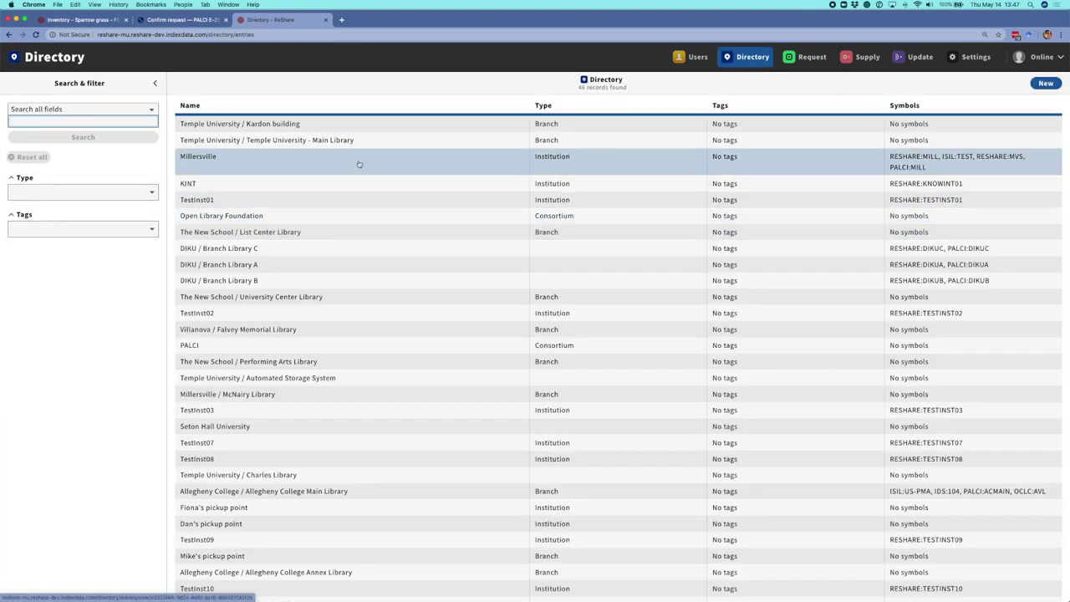
left_click(298, 168)
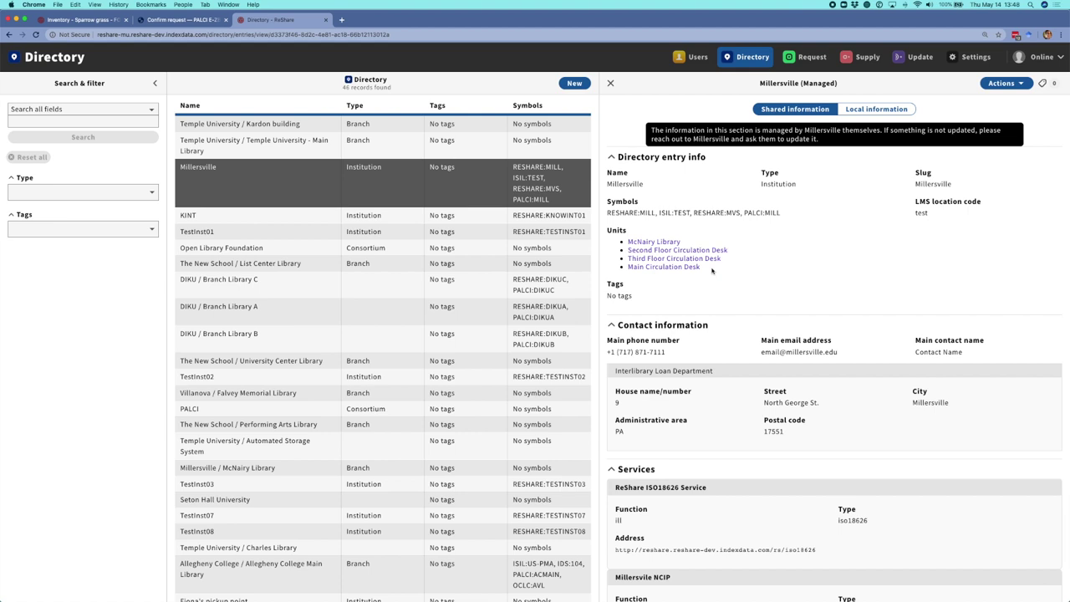
left_click(654, 268)
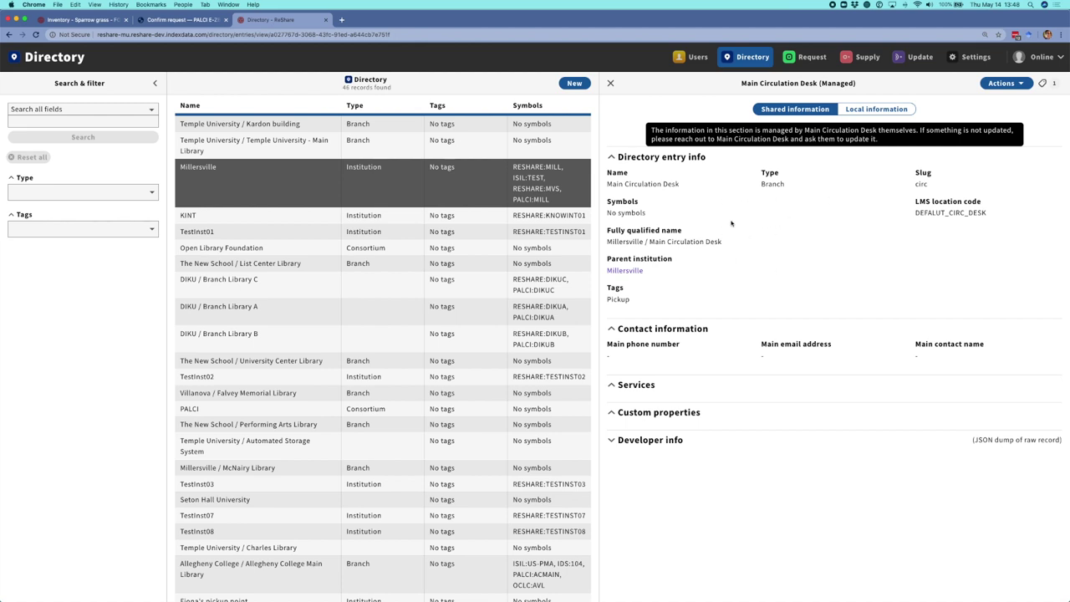
triple_click(676, 185)
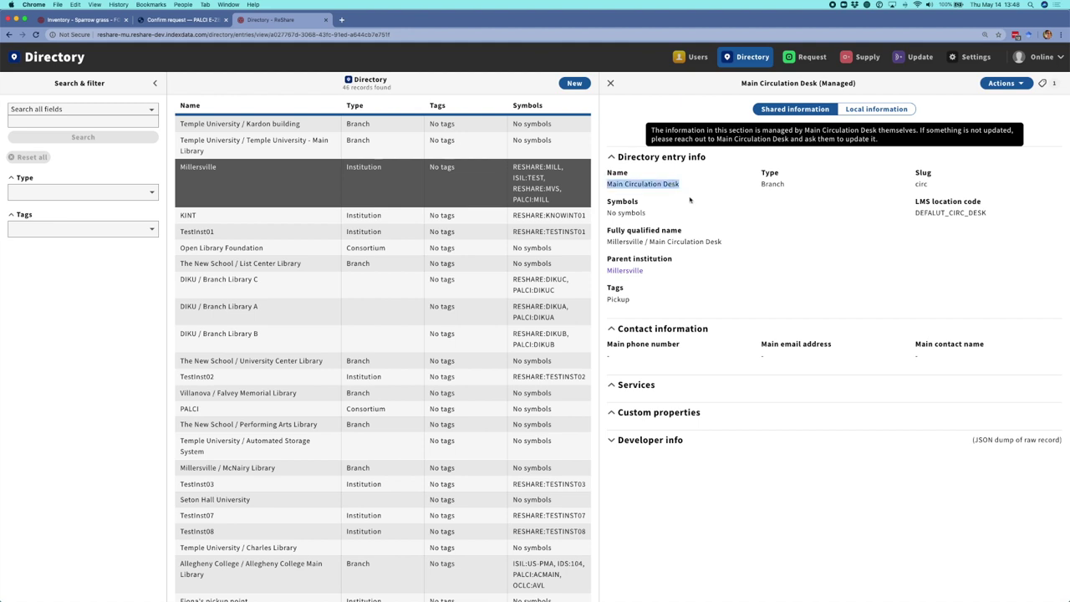
triple_click(974, 220)
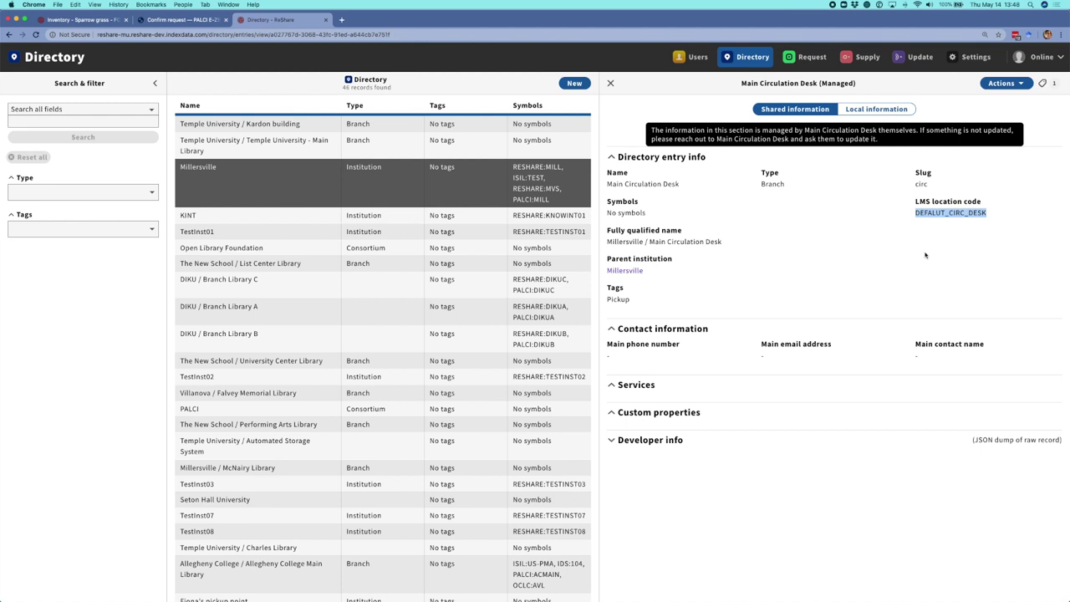
Step: Remove the pickup tag from the Main Circulation Desk directory entry
left_click(1047, 83)
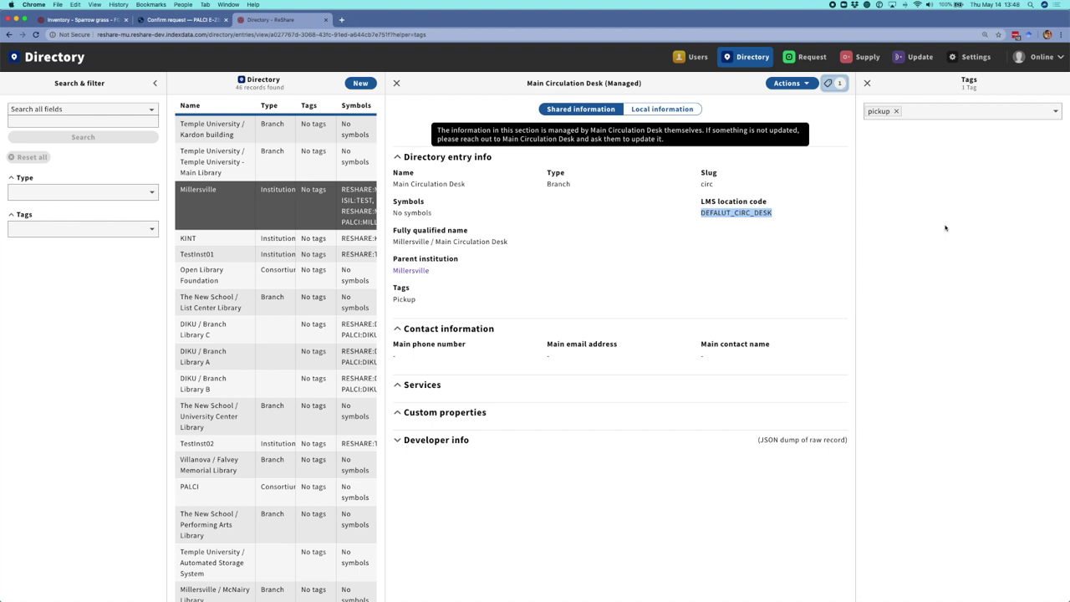
left_click(898, 114)
left_click(897, 111)
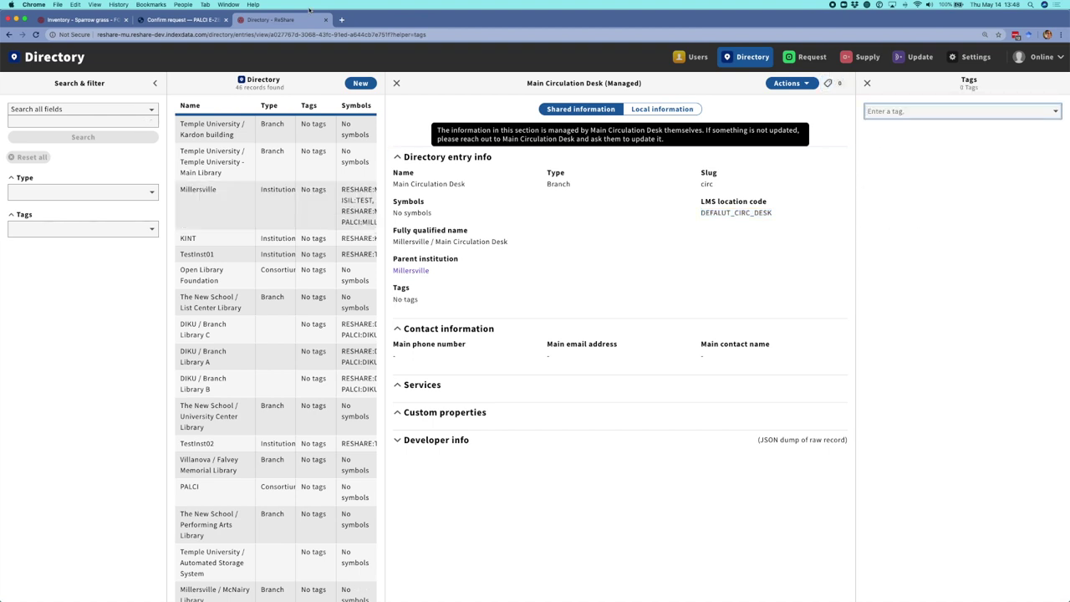
Step: Reload the Sparrow grass request form and check which pick up locations it offers
left_click(179, 19)
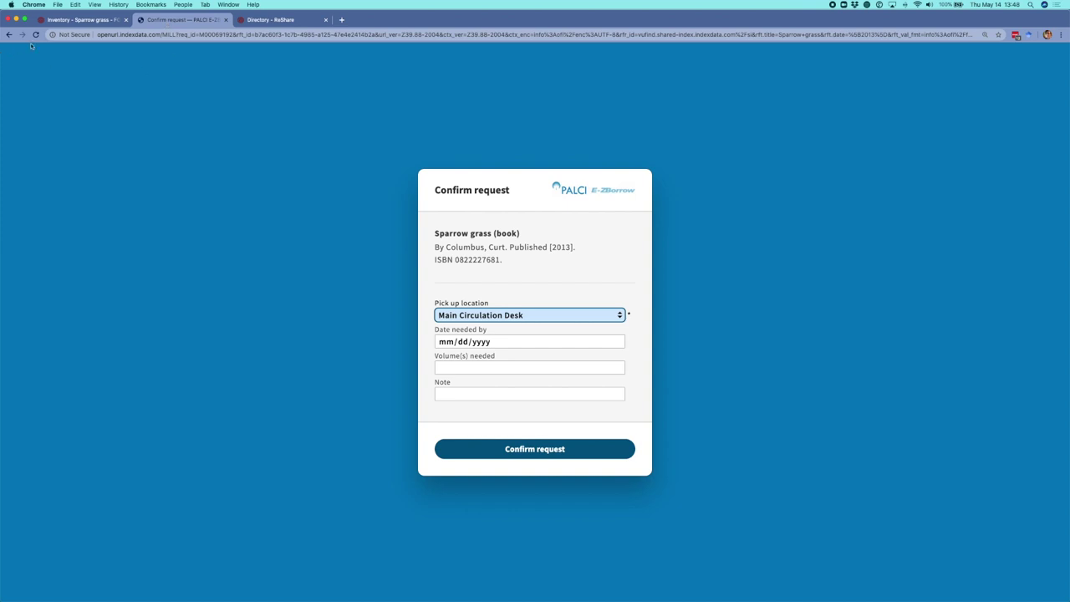
key("super+r")
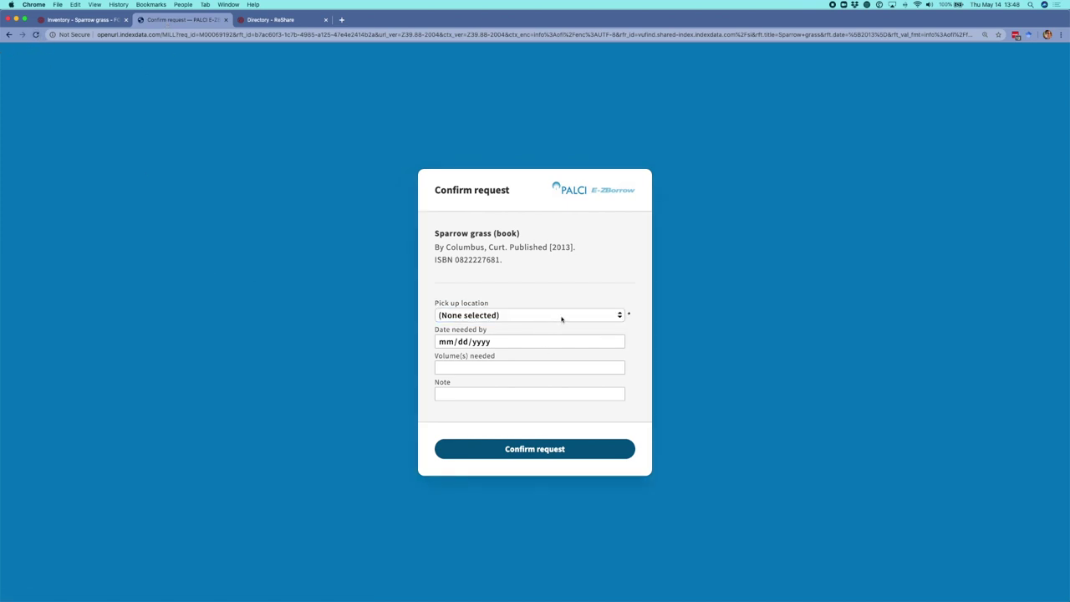
left_click(527, 315)
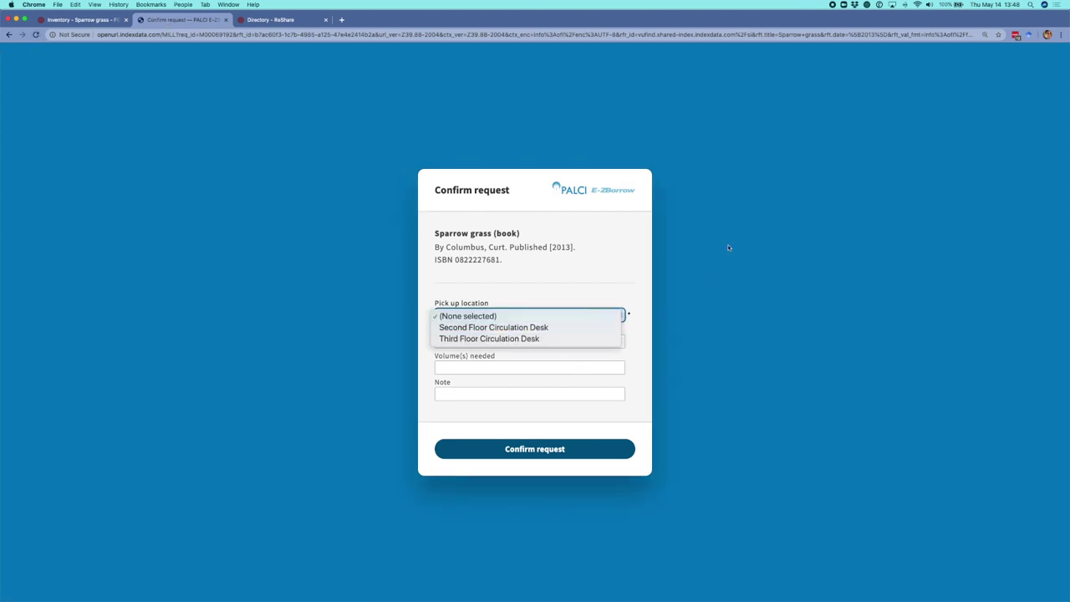
left_click(755, 208)
Step: Return to the Directory, assign the pickup tag to the Main Circulation Desk entry again, and close the tag editor
left_click(278, 19)
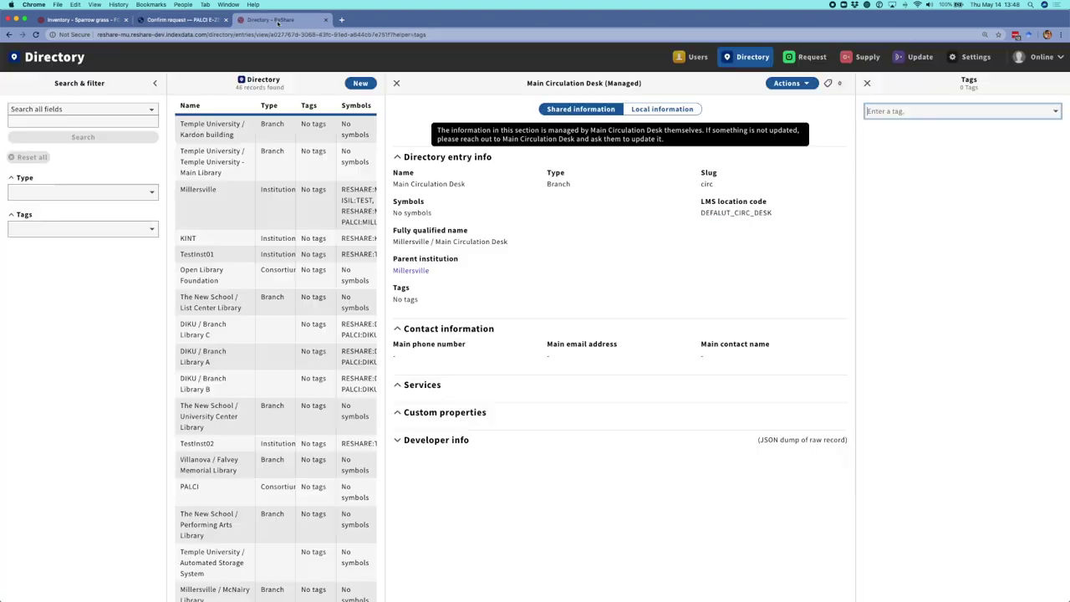
left_click(944, 116)
left_click(945, 116)
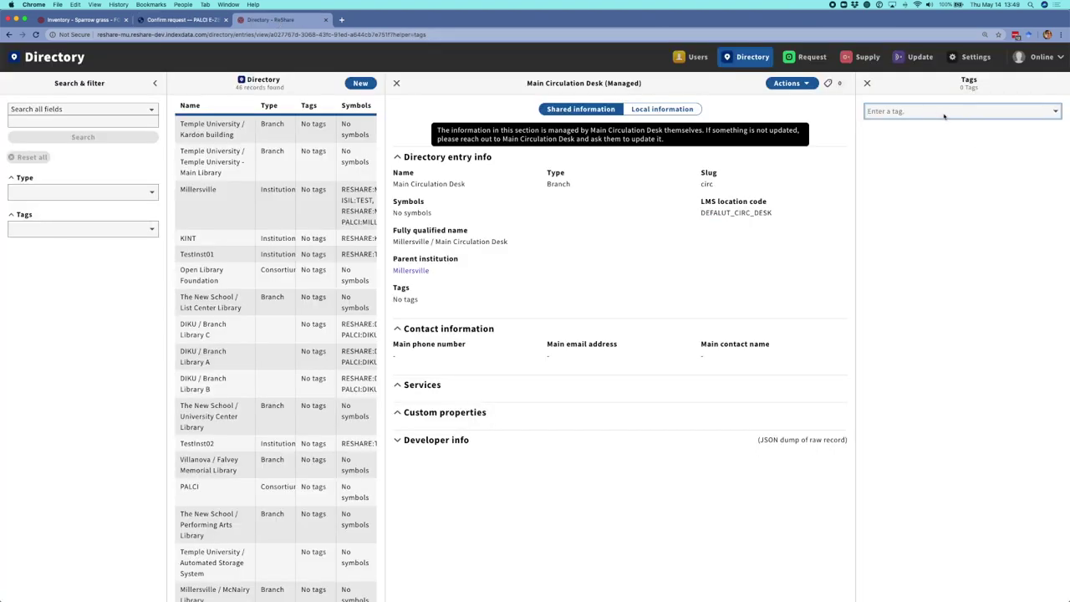
left_click(1055, 115)
left_click(1025, 153)
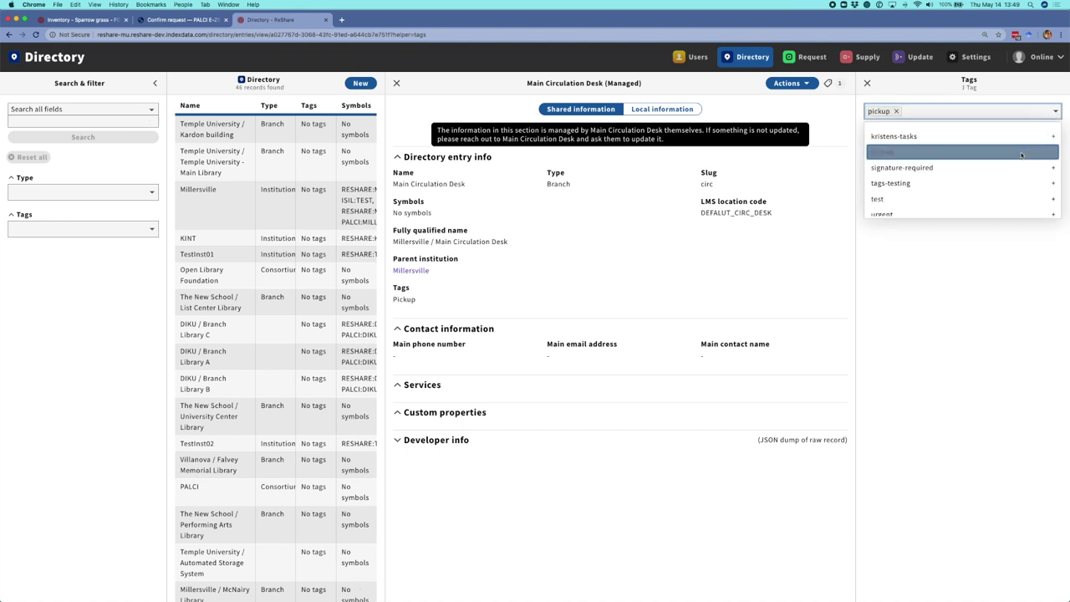
left_click(935, 350)
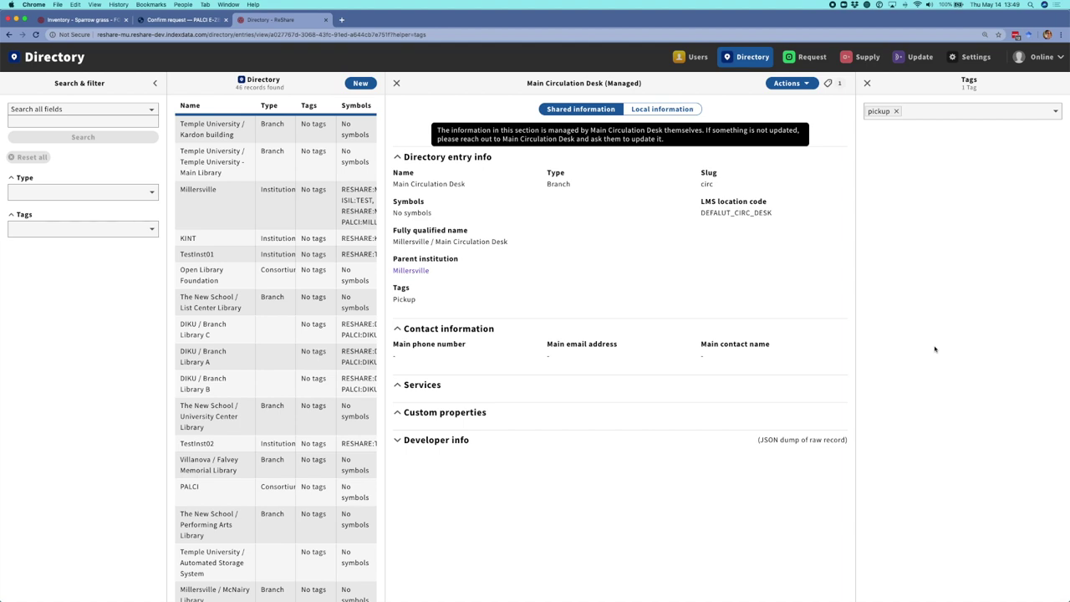
left_click(867, 83)
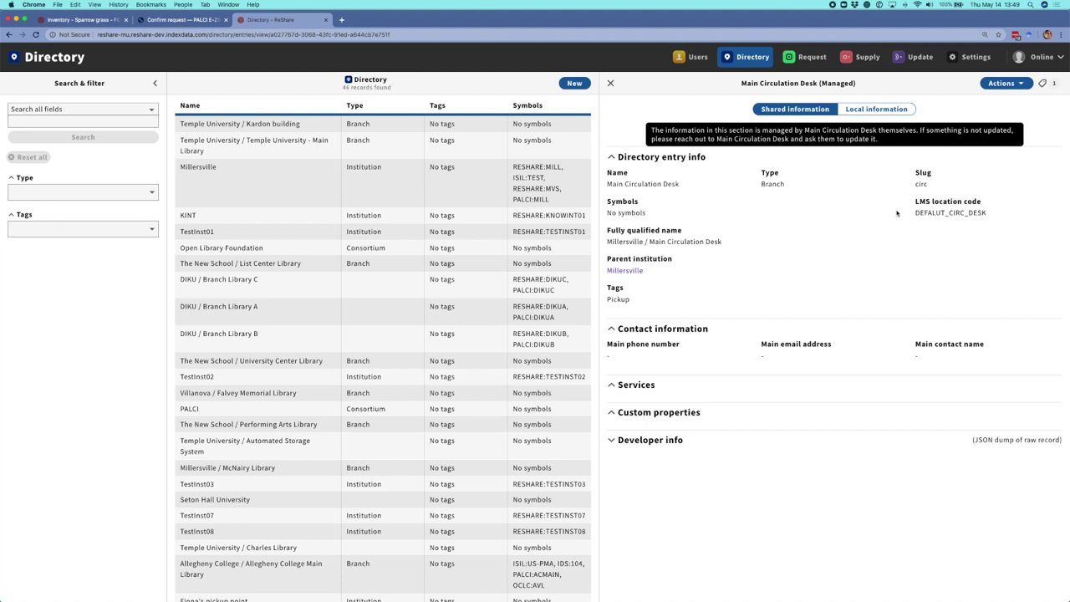
Step: Open the parent institution Millersville for editing, review its symbols and contact information, and close it without changes
left_click(624, 272)
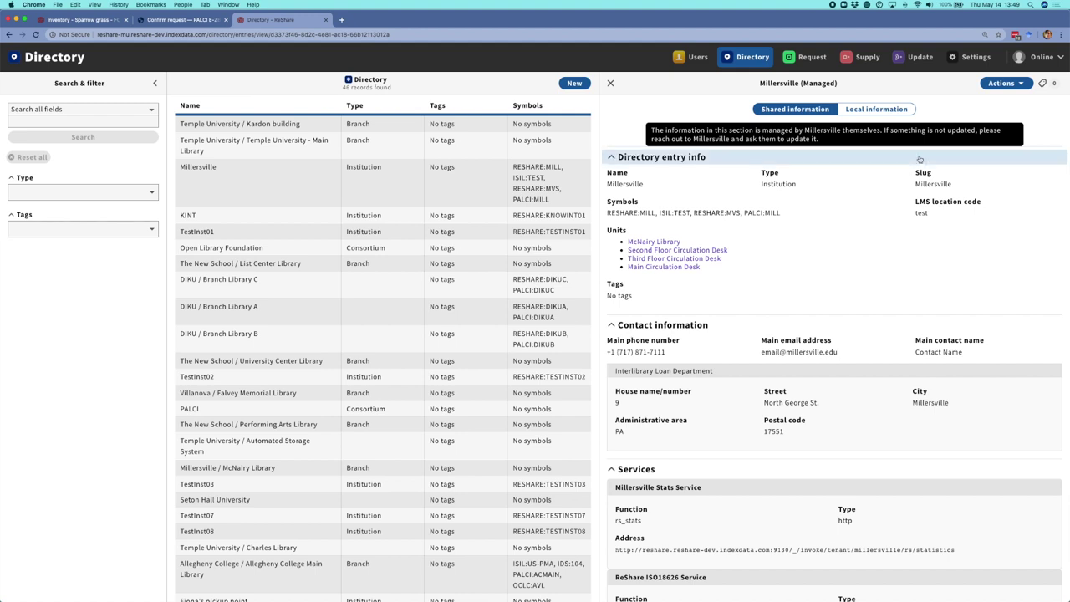
left_click(1018, 84)
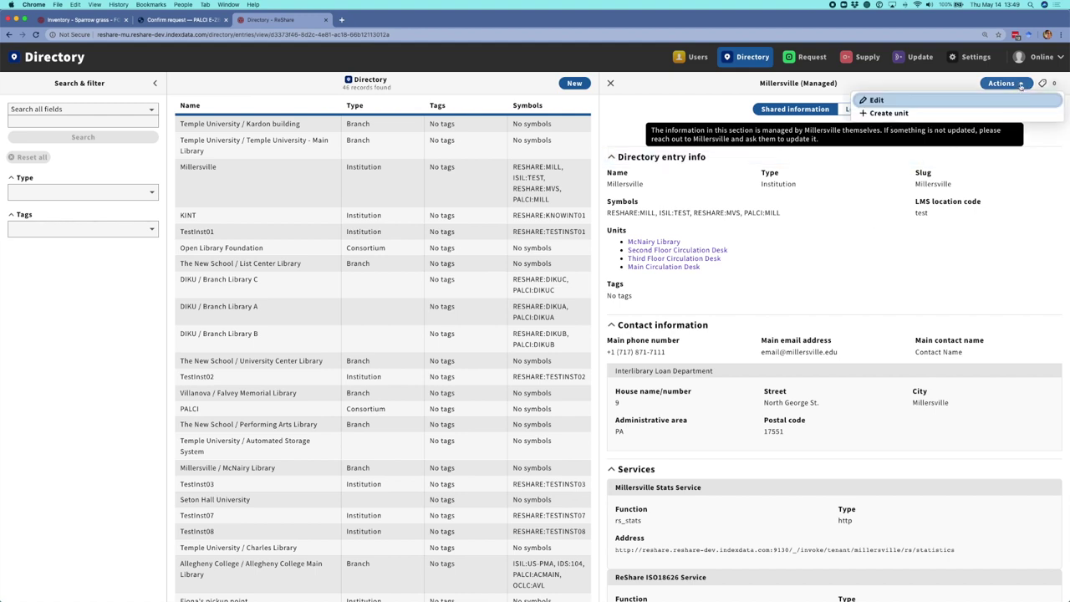
left_click(970, 101)
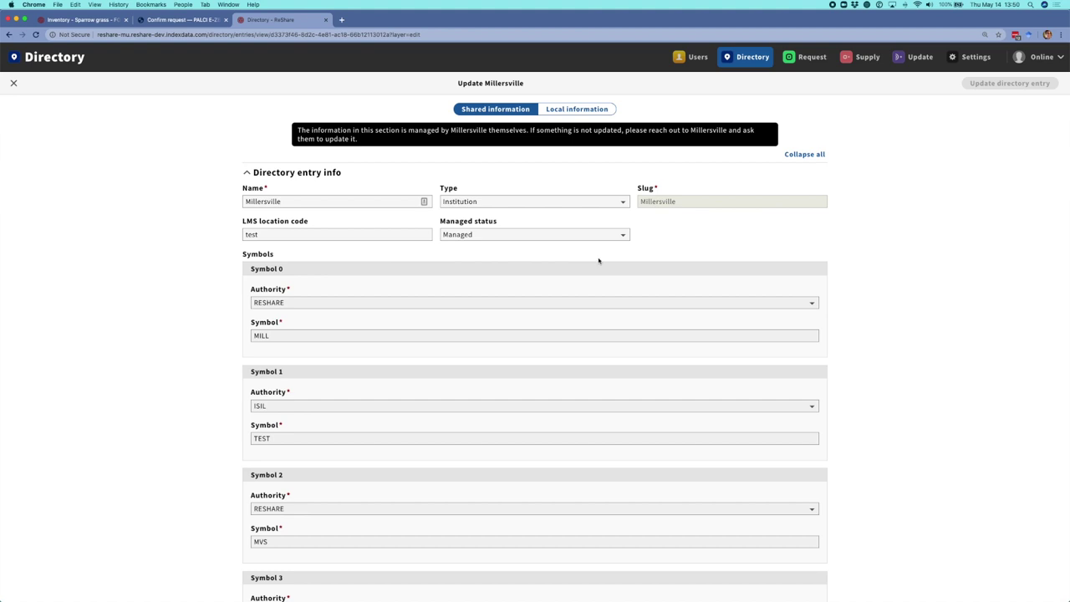
scroll(598, 259, "down", 2)
scroll(598, 259, "down", 10)
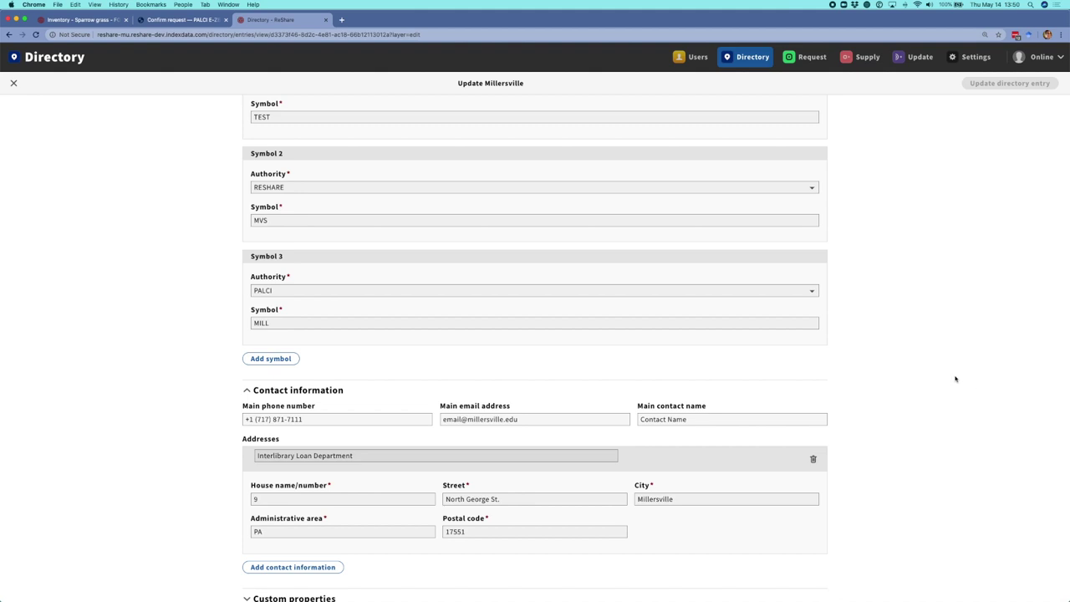
scroll(956, 378, "up", 12)
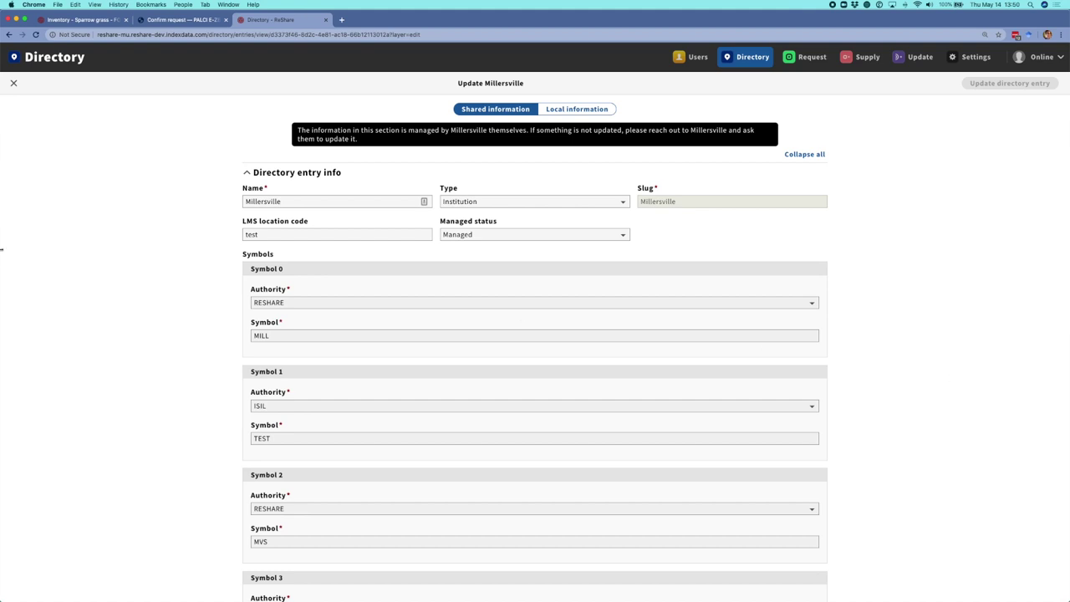
left_click(13, 84)
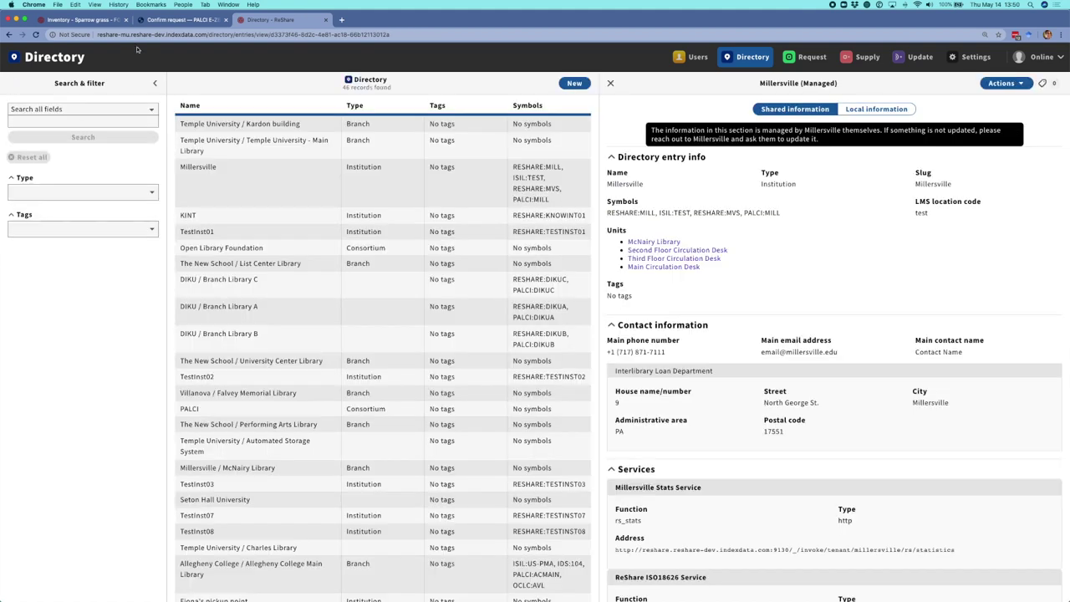
Step: Reload the Sparrow grass request form, choose Main Circulation Desk as pick up location, and set the date needed by to 06/06/2020
left_click(185, 20)
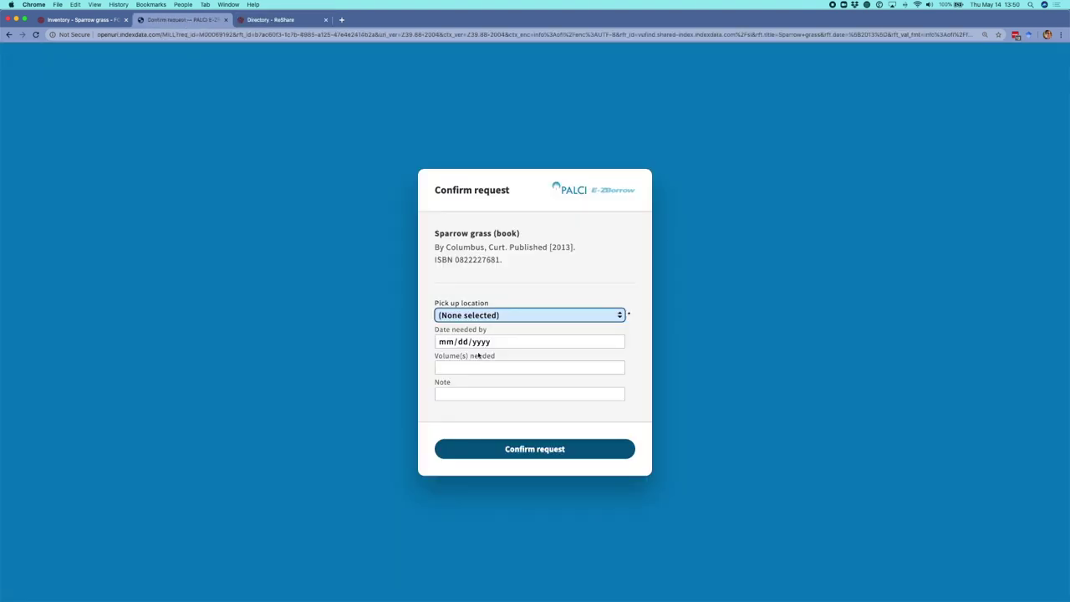
left_click(35, 35)
left_click(565, 318)
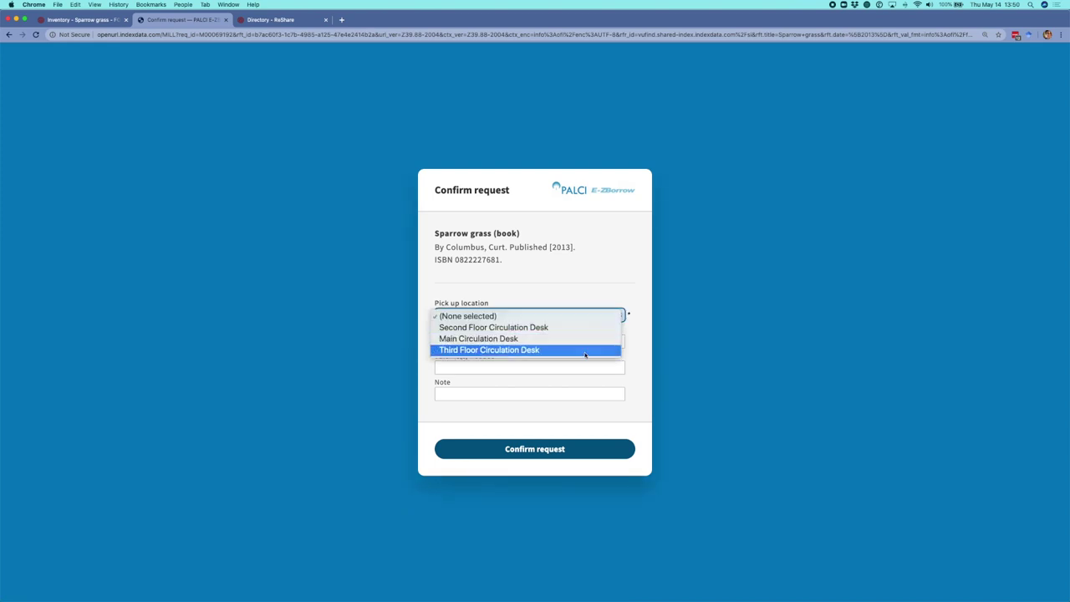
left_click(617, 338)
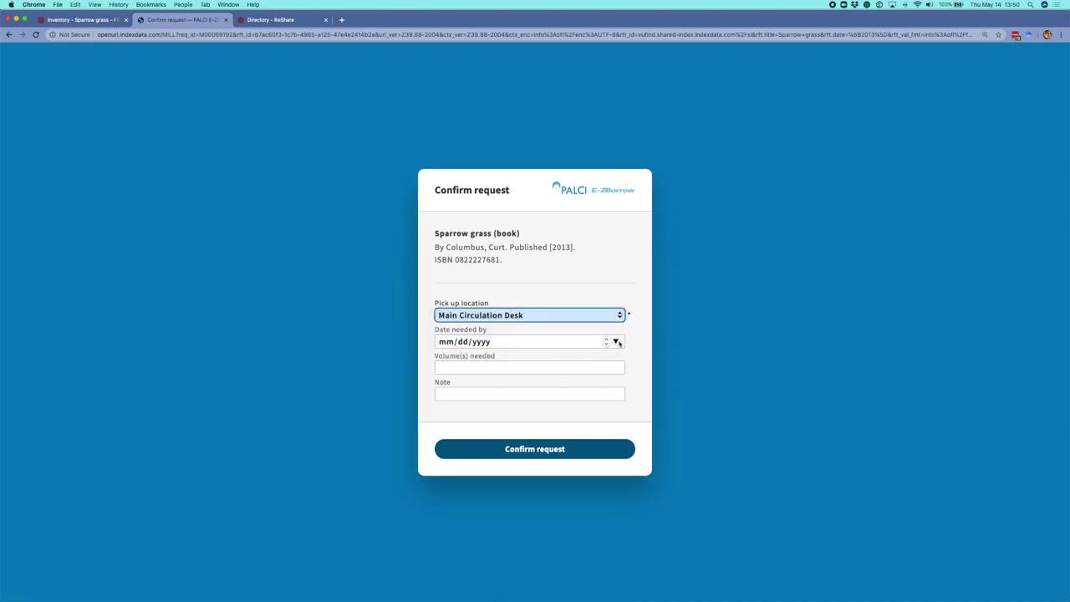
left_click(617, 342)
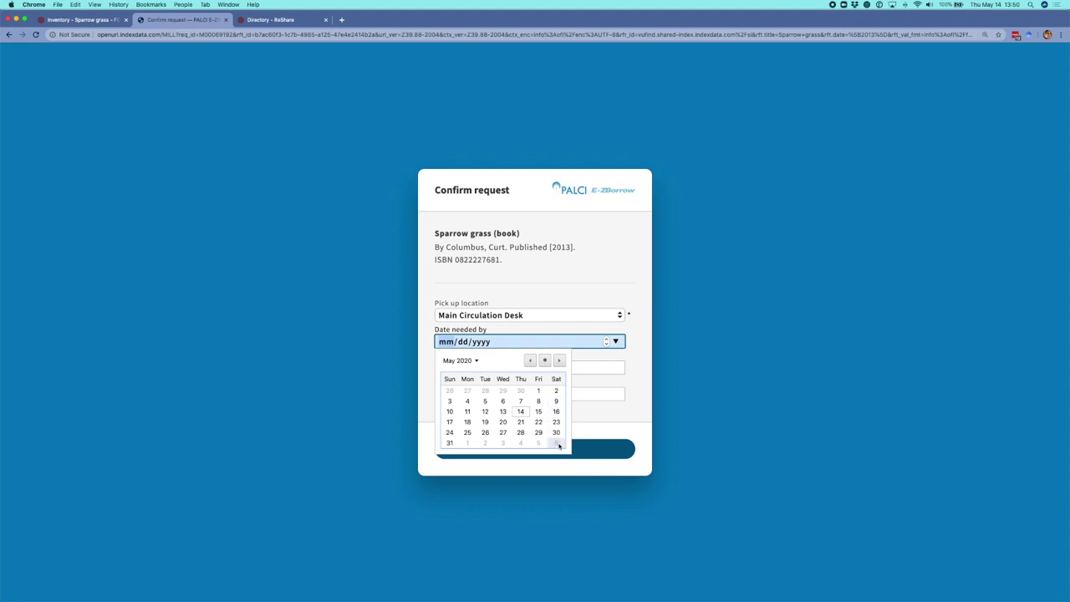
left_click(558, 444)
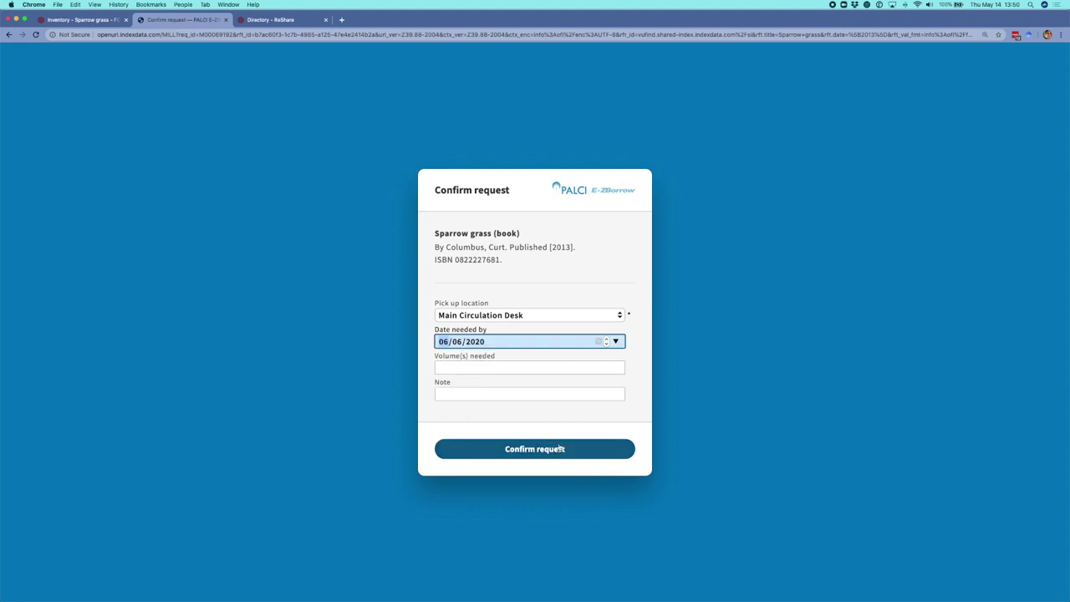
Step: Add the note "Beta testing" to the Sparrow grass request and confirm the request, leaving the volumes needed empty
left_click(499, 368)
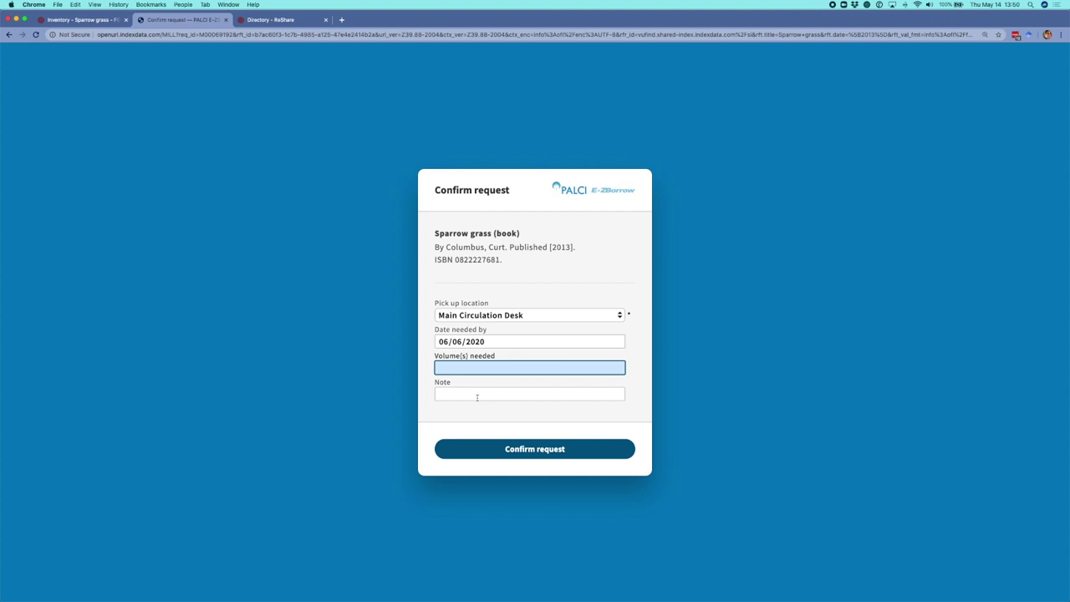
left_click(477, 398)
type("Beta testi")
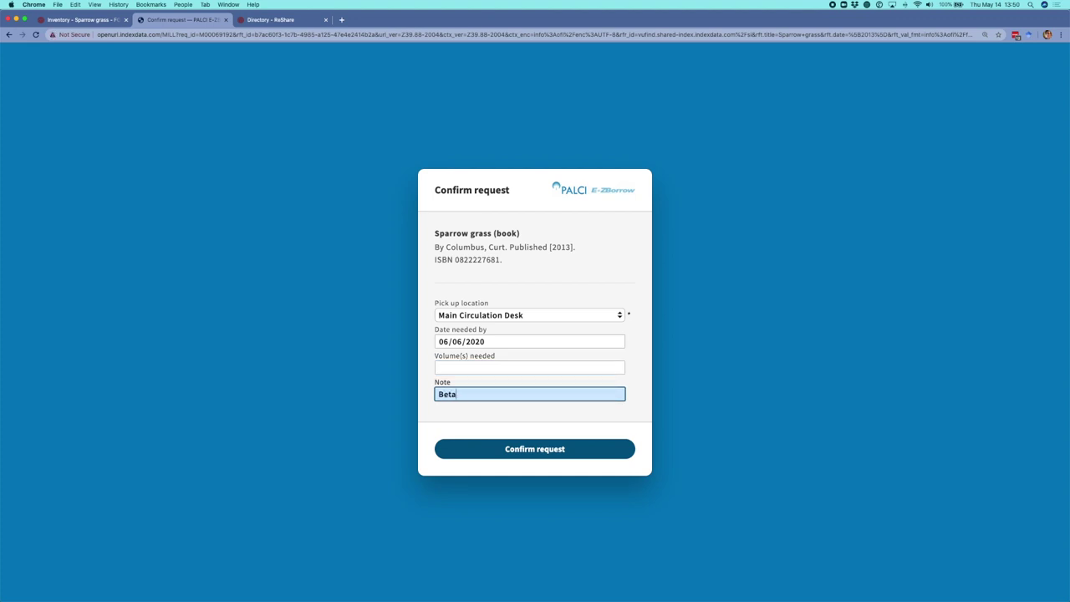
type("ng")
left_click(537, 454)
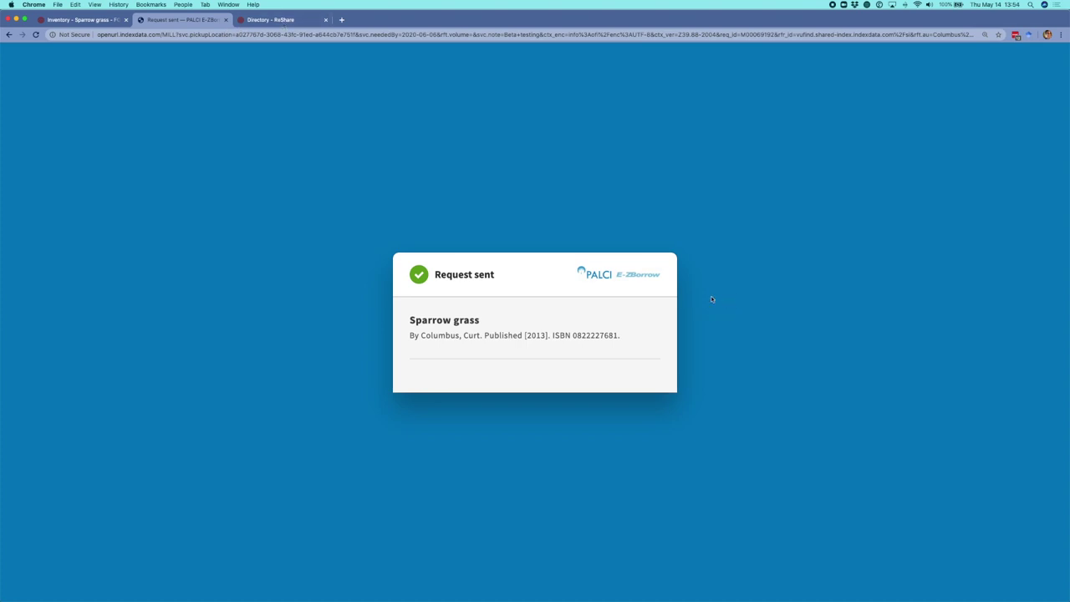
Step: Open the new Sparrow grass request in Millersville's Request app and review its details down to the lending string message in the audit trail
left_click(287, 20)
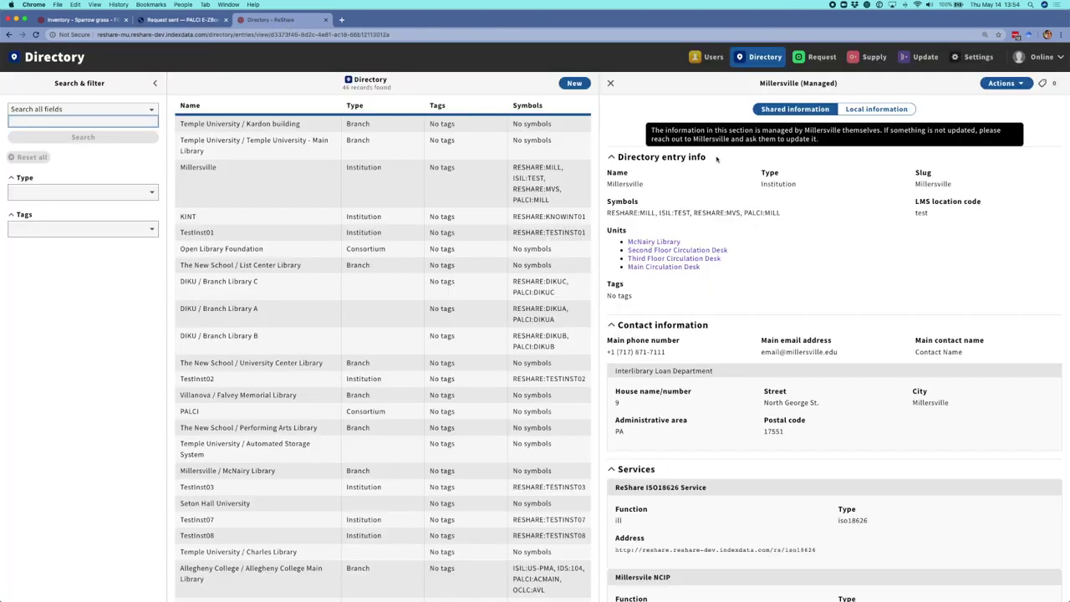
left_click(824, 58)
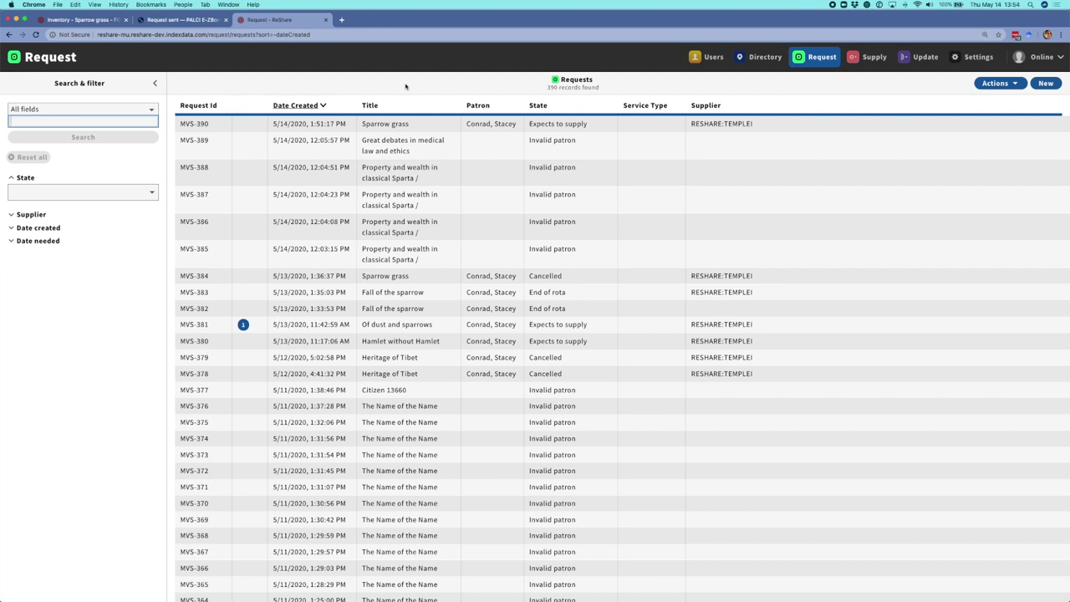
left_click(439, 126)
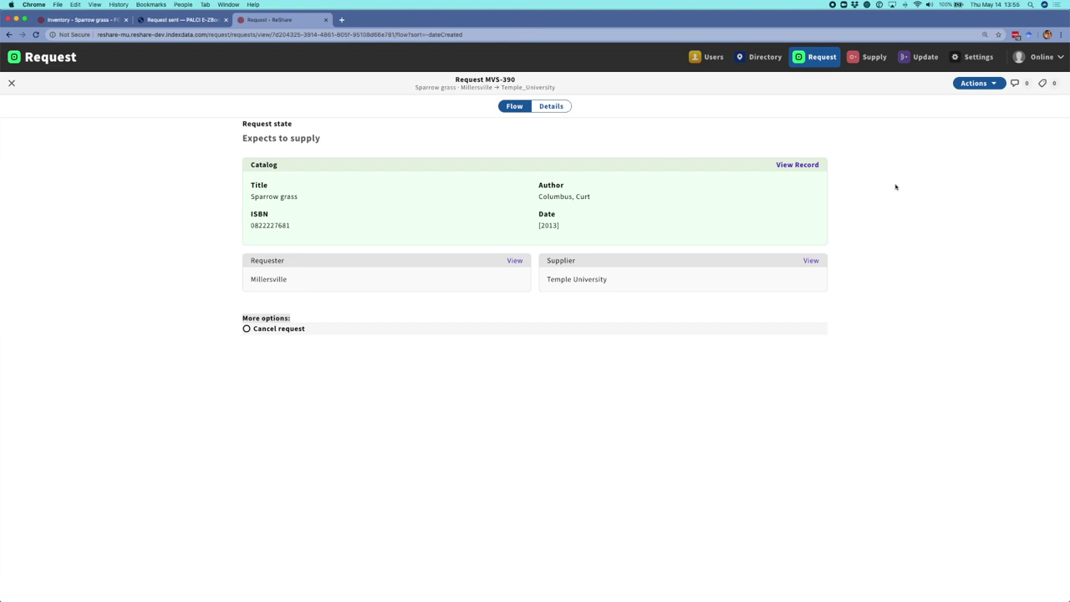
left_click(556, 107)
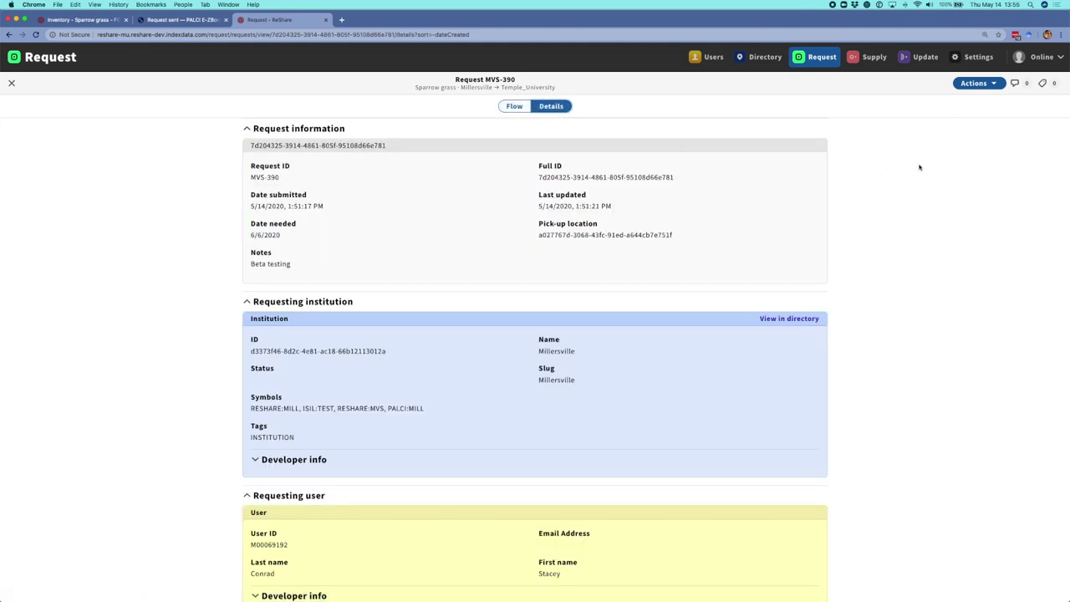
scroll(799, 185, "down", 10)
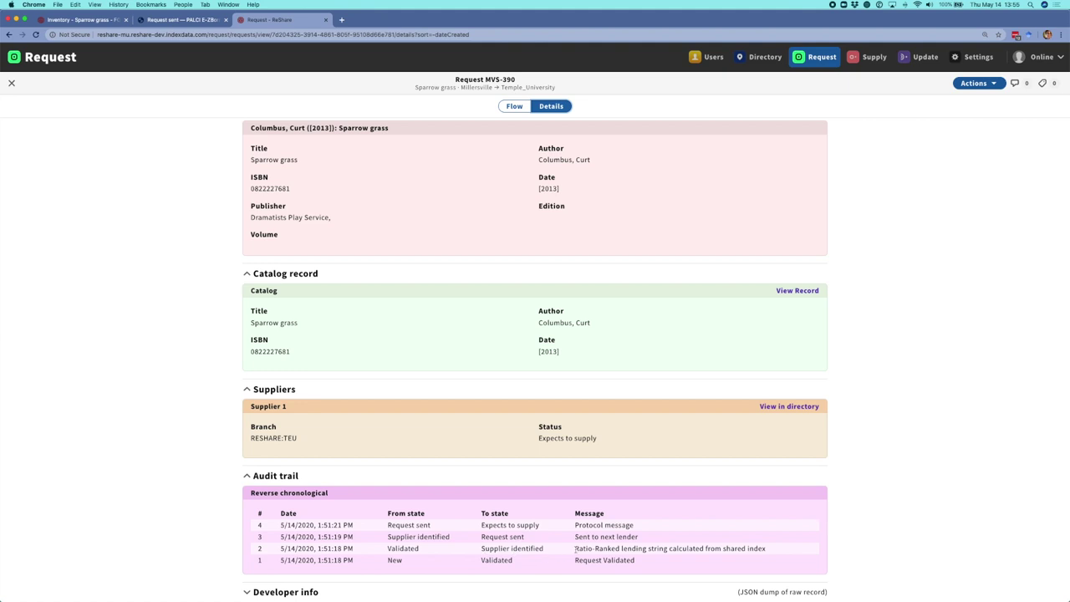
left_click_drag(575, 549, 668, 549)
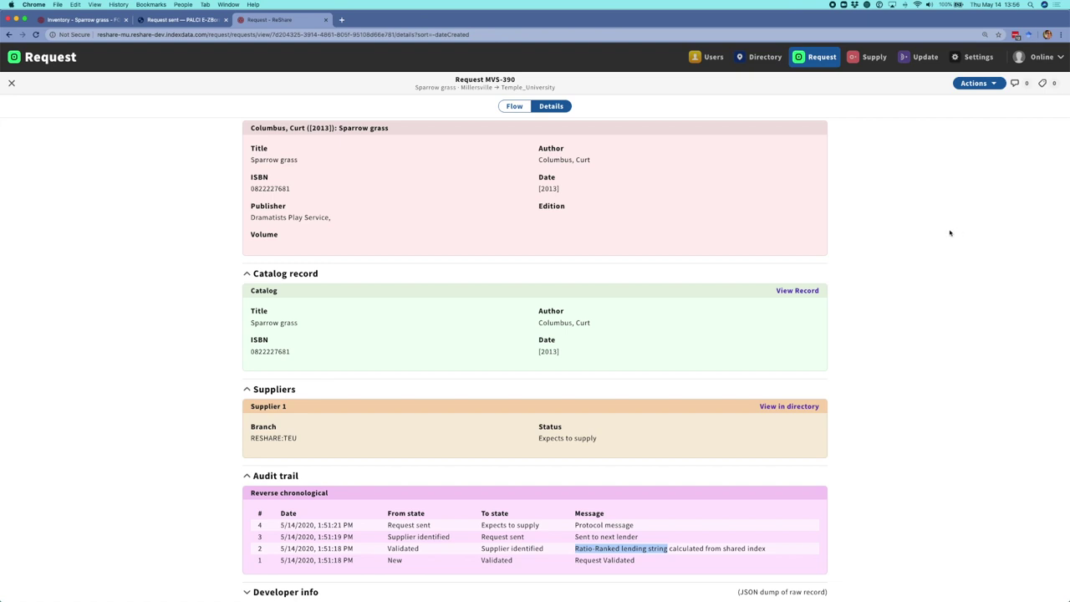
Step: Switch to Temple University's ReShare in Firefox, open the Sparrow grass supply request, and examine the item location in its audit trail
key("ctrl+Up")
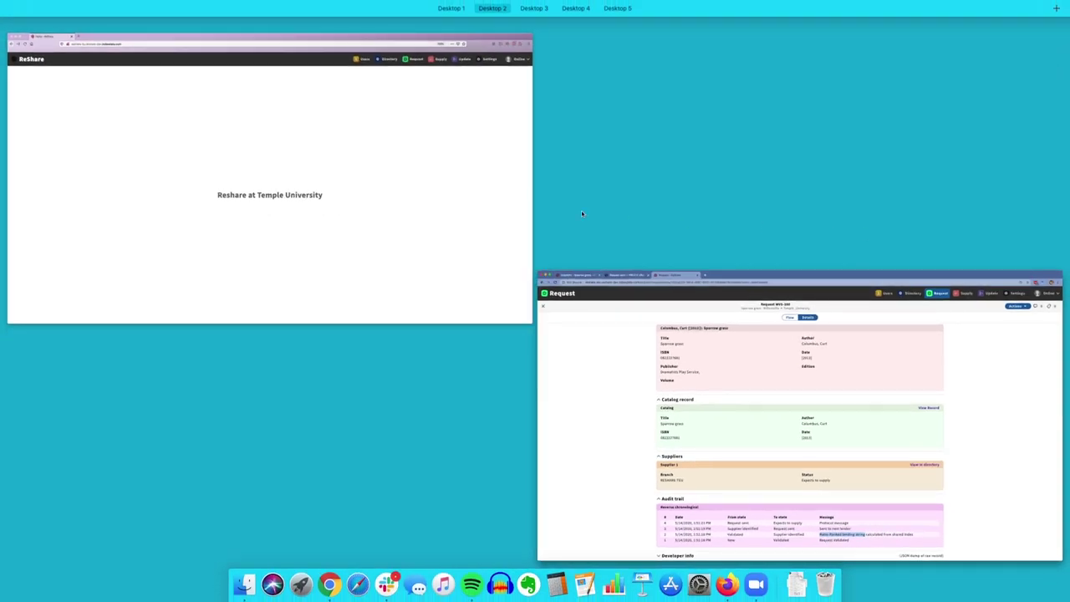
left_click(442, 226)
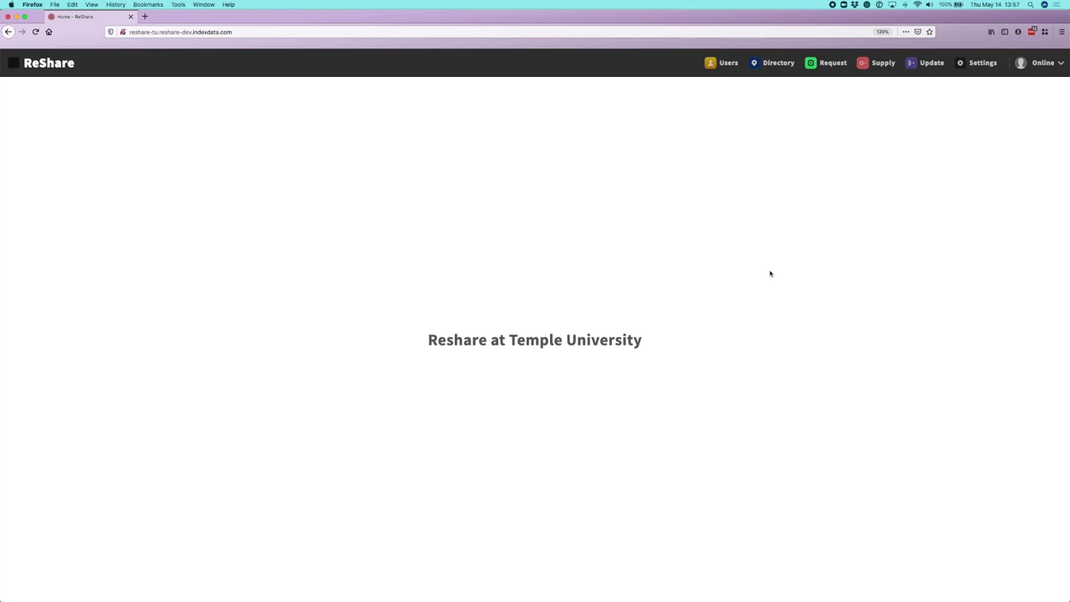
left_click(880, 63)
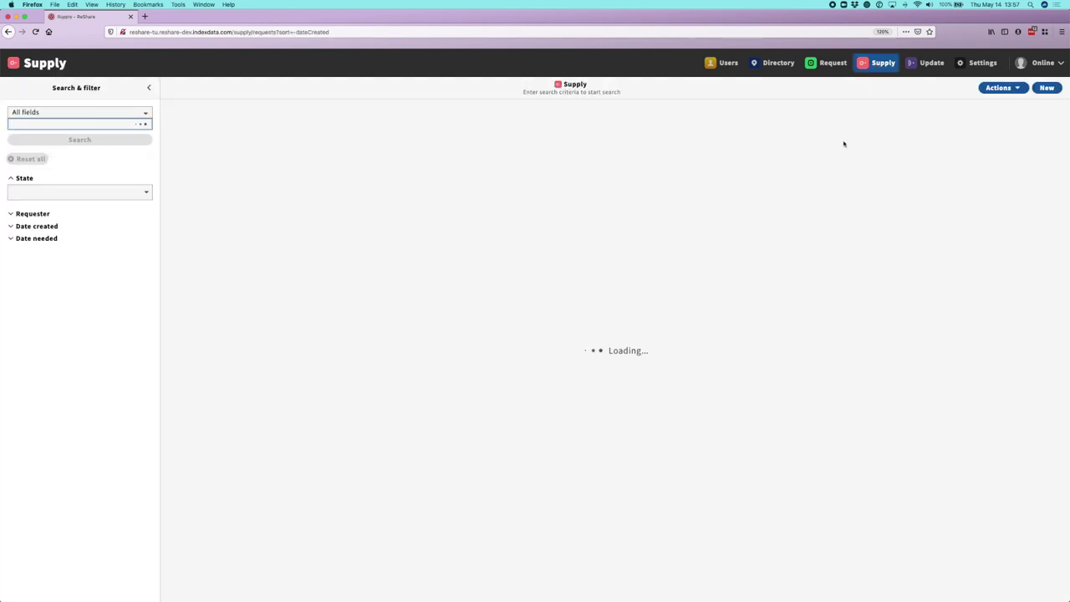
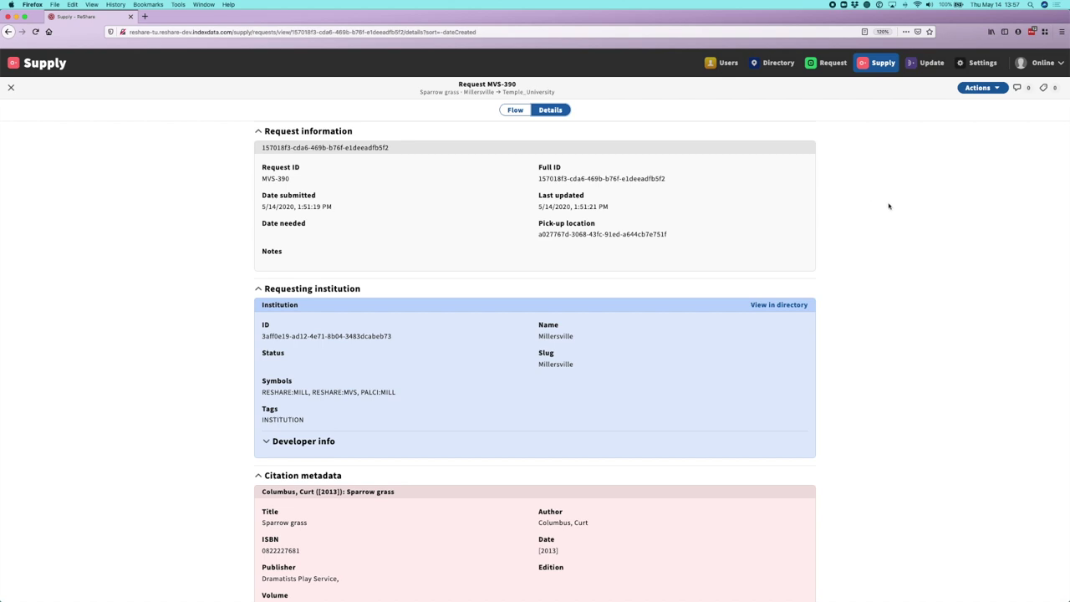
scroll(769, 198, "down", 5)
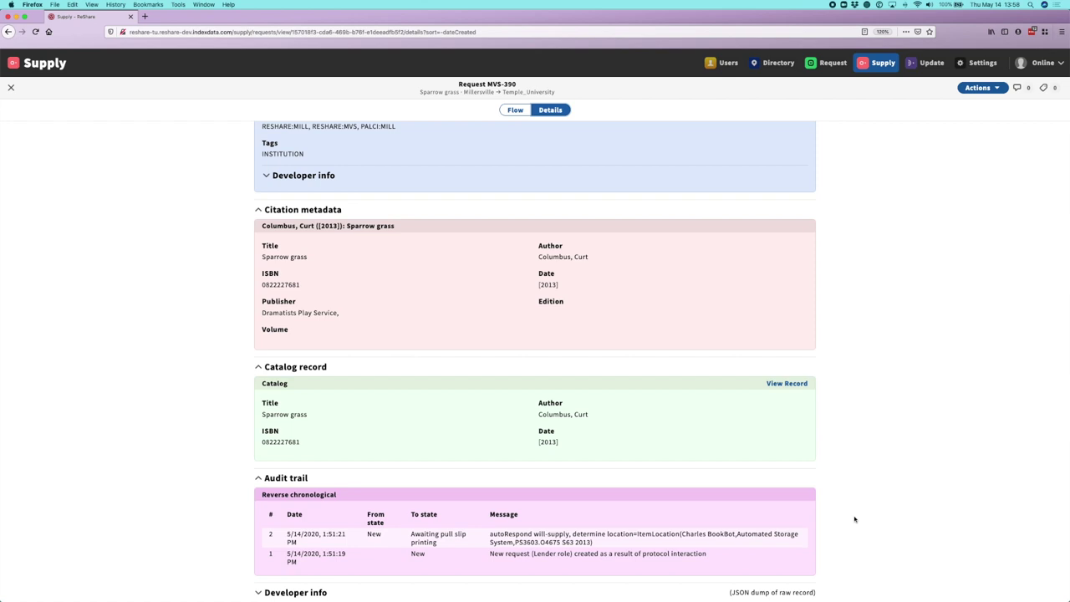
left_click_drag(683, 536, 515, 542)
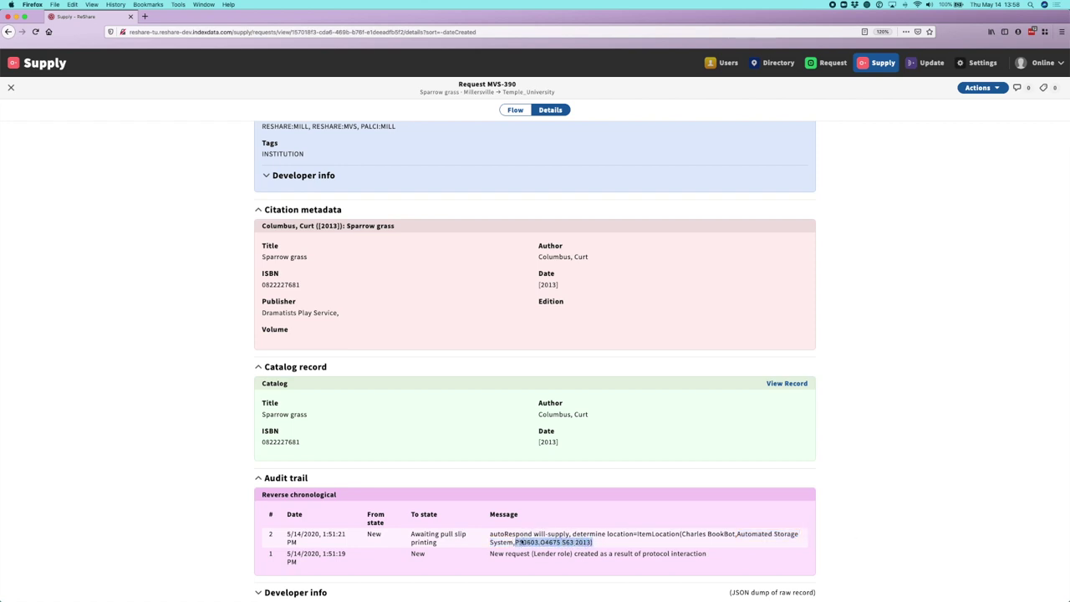
left_click(636, 542)
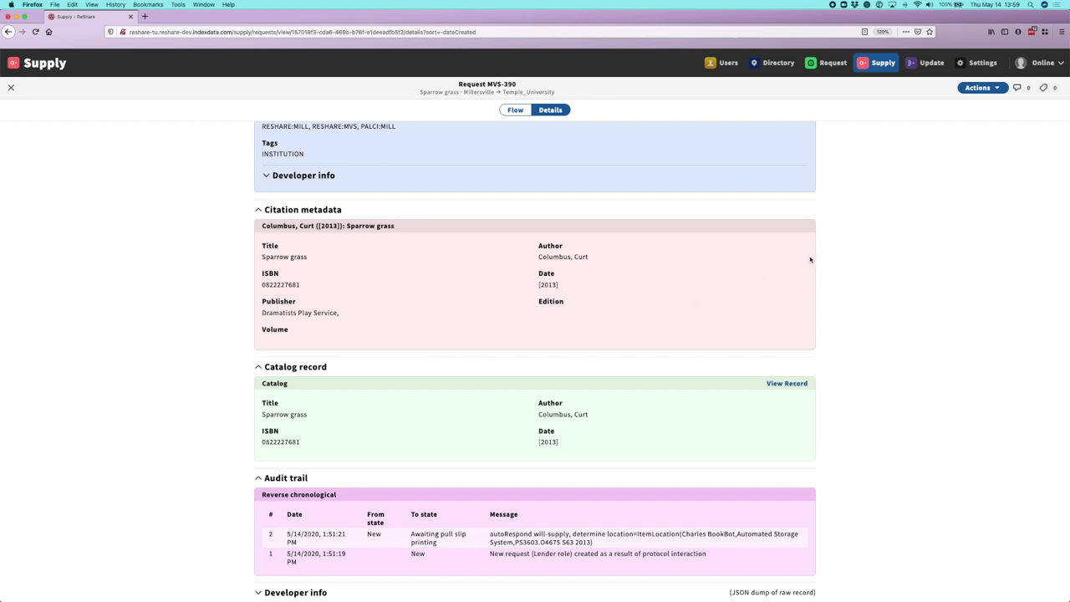
Step: Switch back to Millersville's Sparrow grass request in Chrome and cancel the request from its flow view
key("ctrl+Up")
left_click(438, 209)
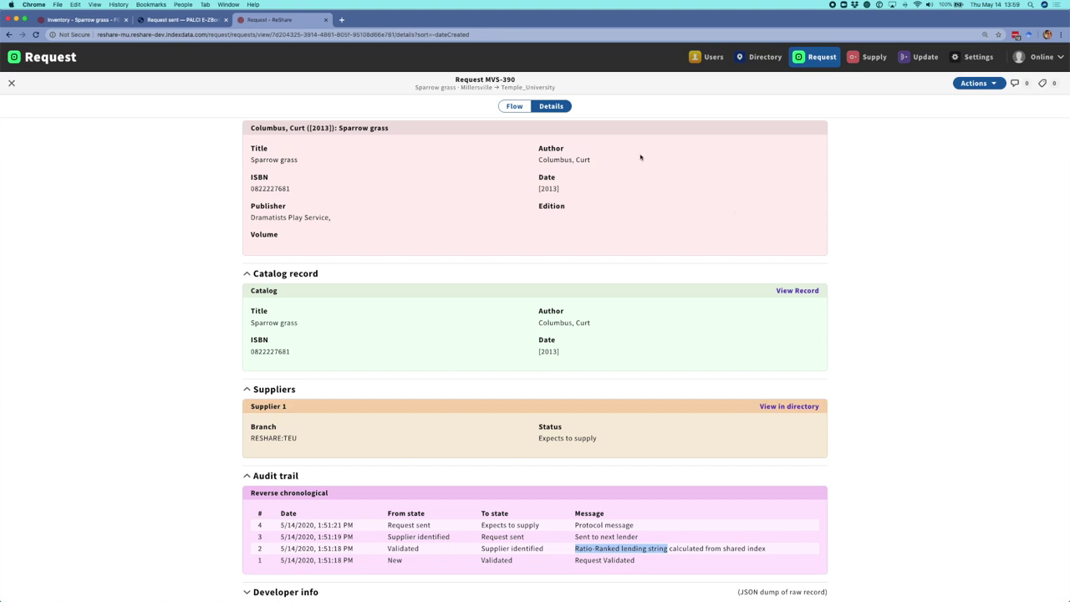
left_click(513, 107)
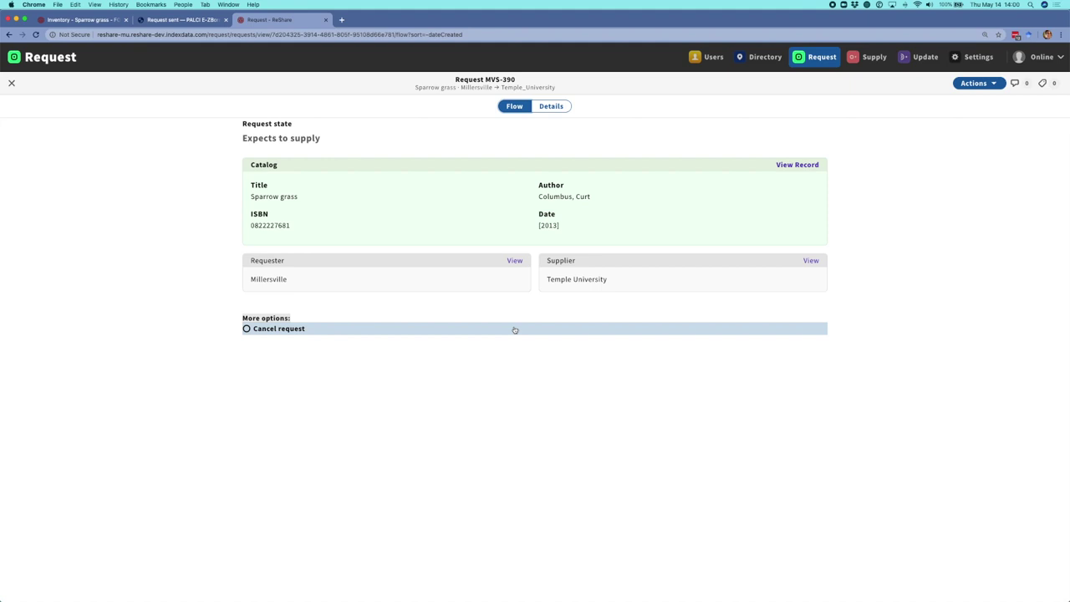
left_click(463, 328)
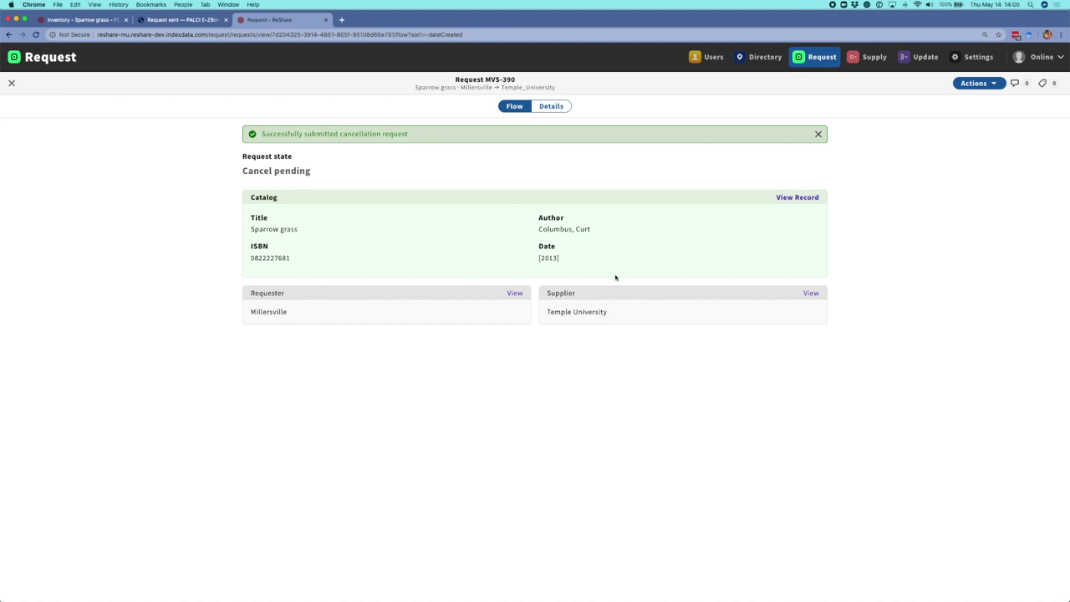
Step: Switch to Temple University's supply request in Firefox, refresh its flow view, and send a "Deny cancellation" response without a note
key("ctrl+Up")
left_click(393, 206)
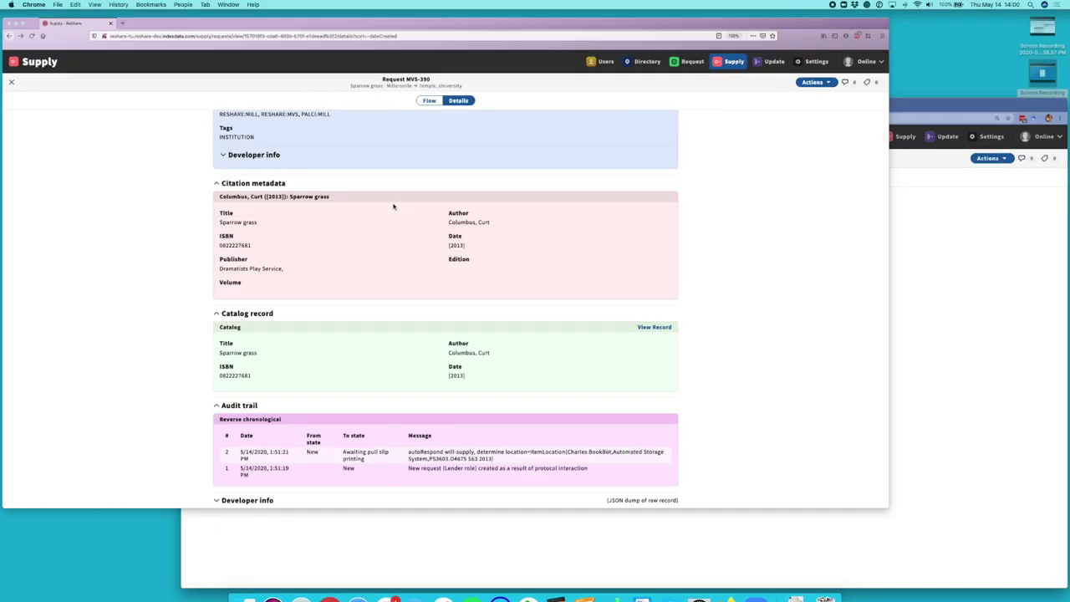
left_click(516, 111)
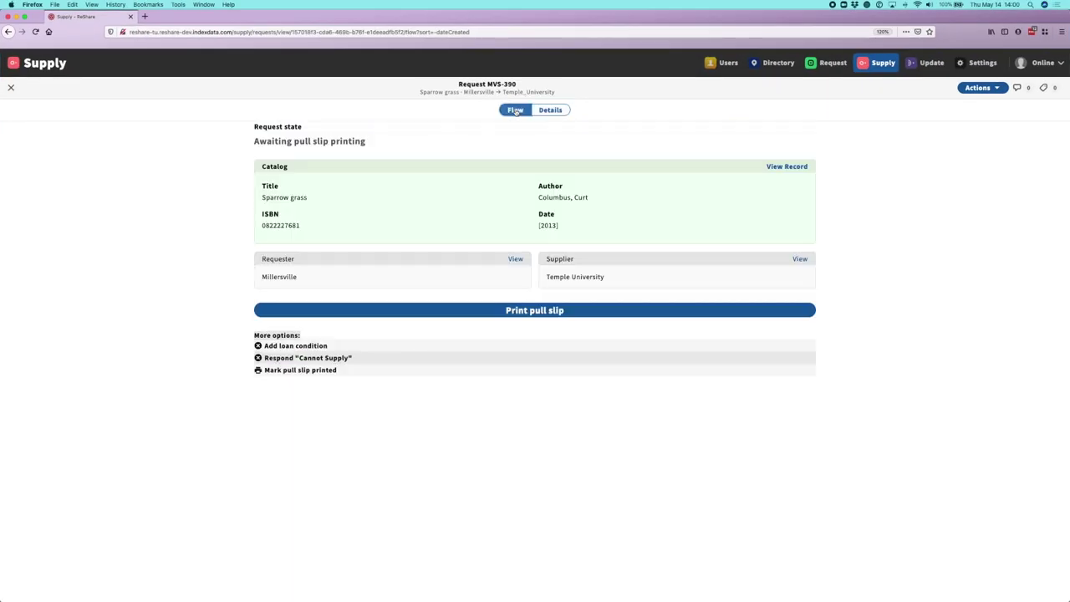
left_click(35, 31)
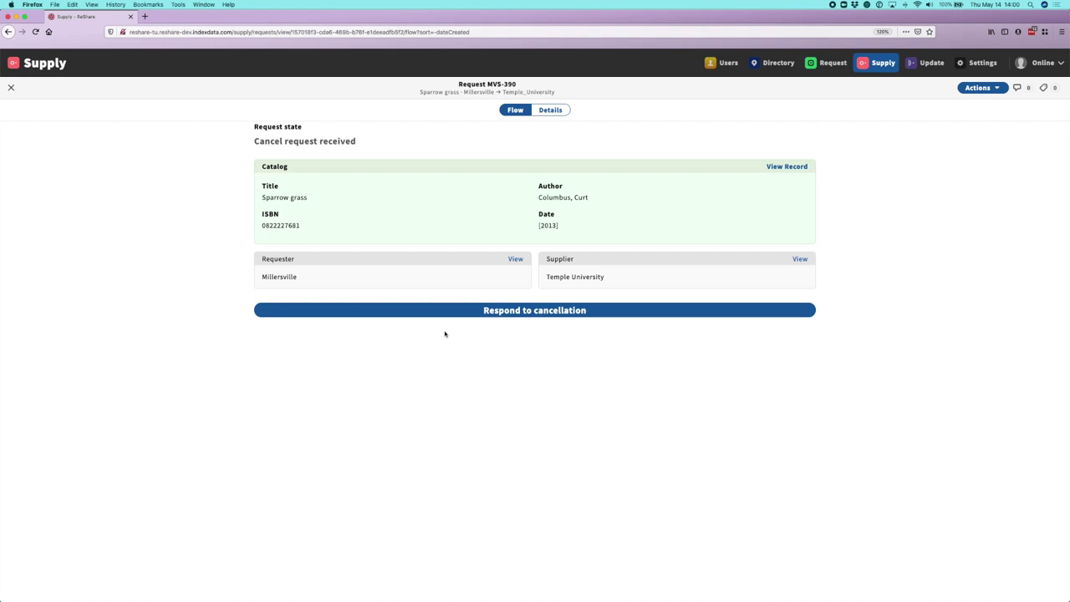
left_click(519, 313)
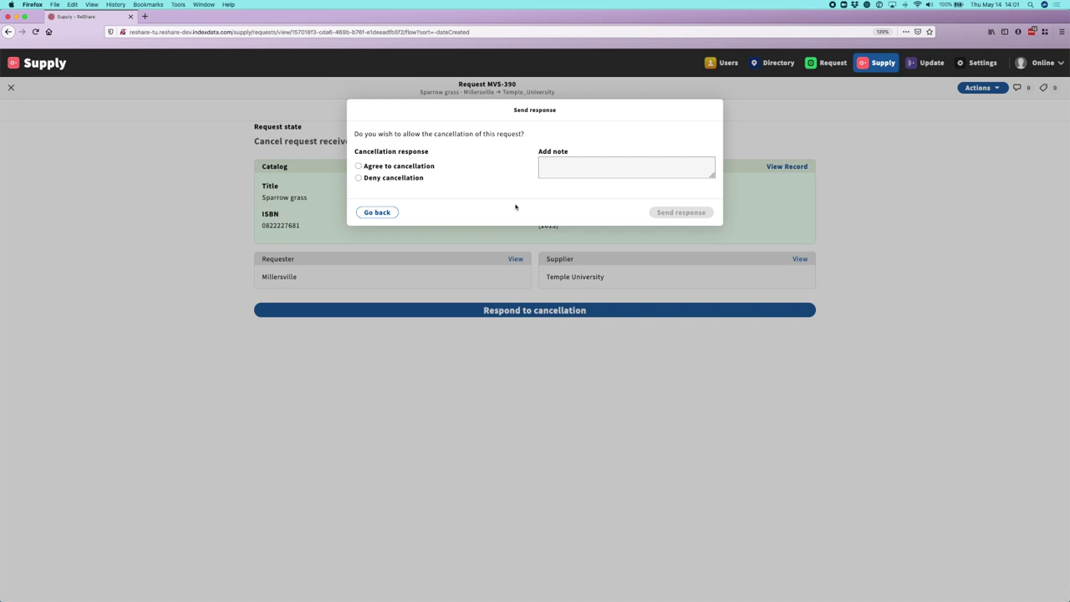
left_click(408, 181)
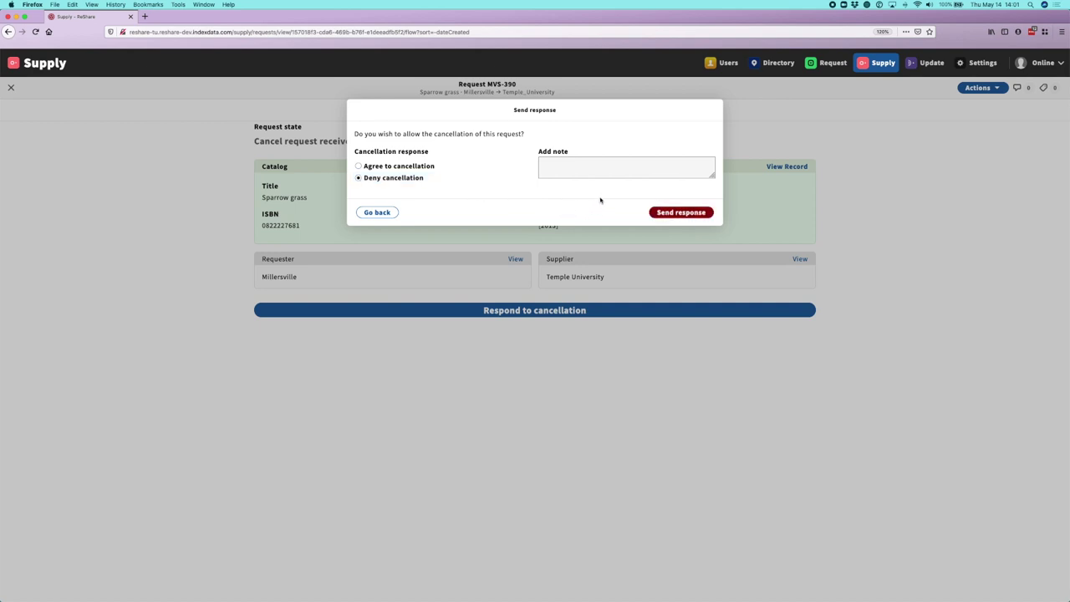
left_click(686, 217)
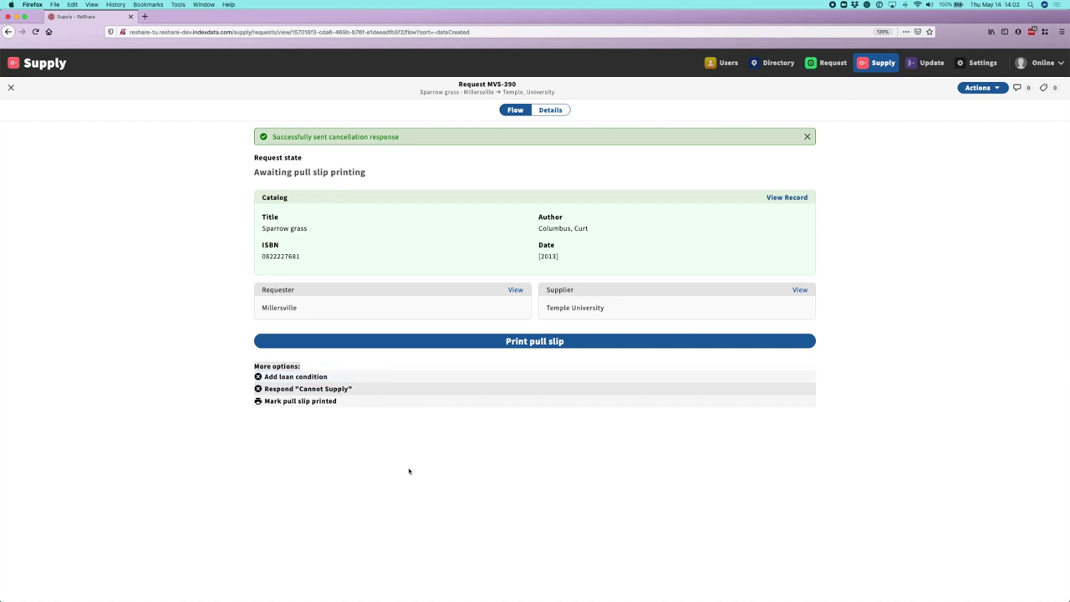
Step: Add the loan condition "Use in library only" to the supply request, keeping Yes for pausing processing until the requester replies
left_click(376, 381)
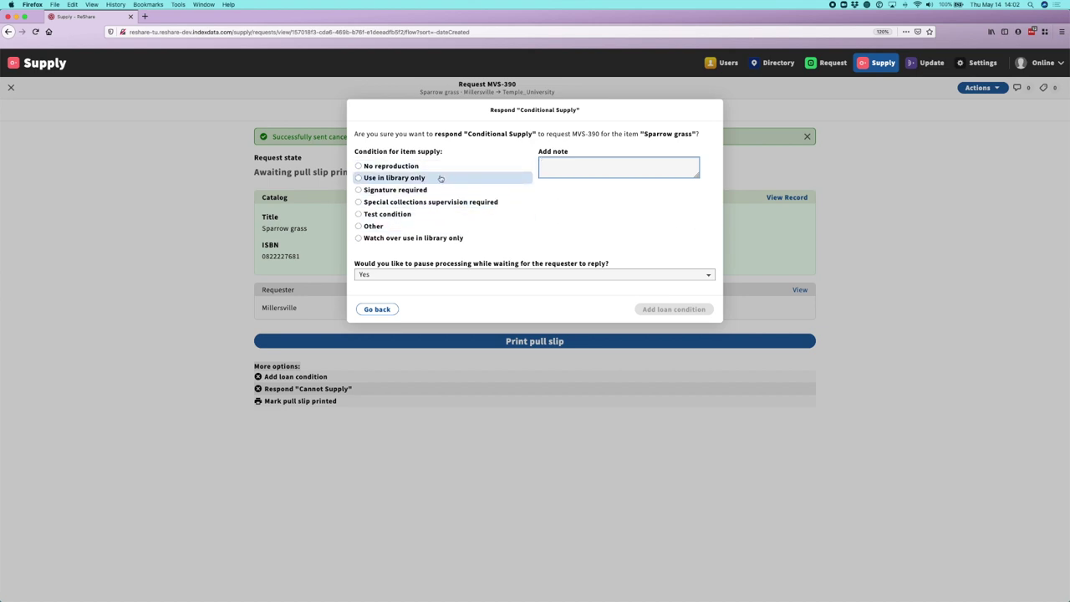
left_click(442, 179)
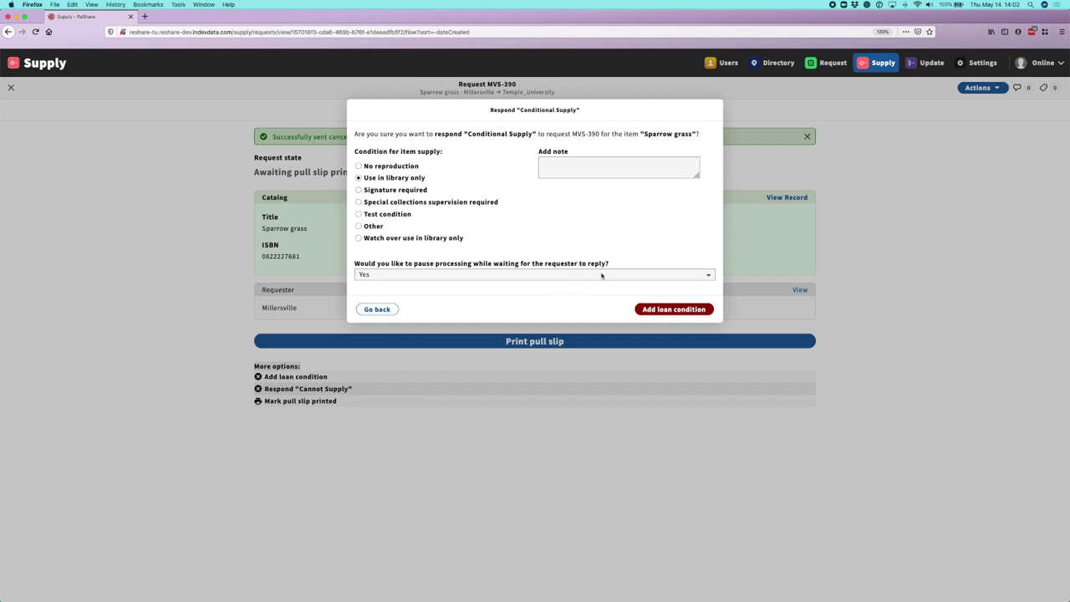
left_click(587, 275)
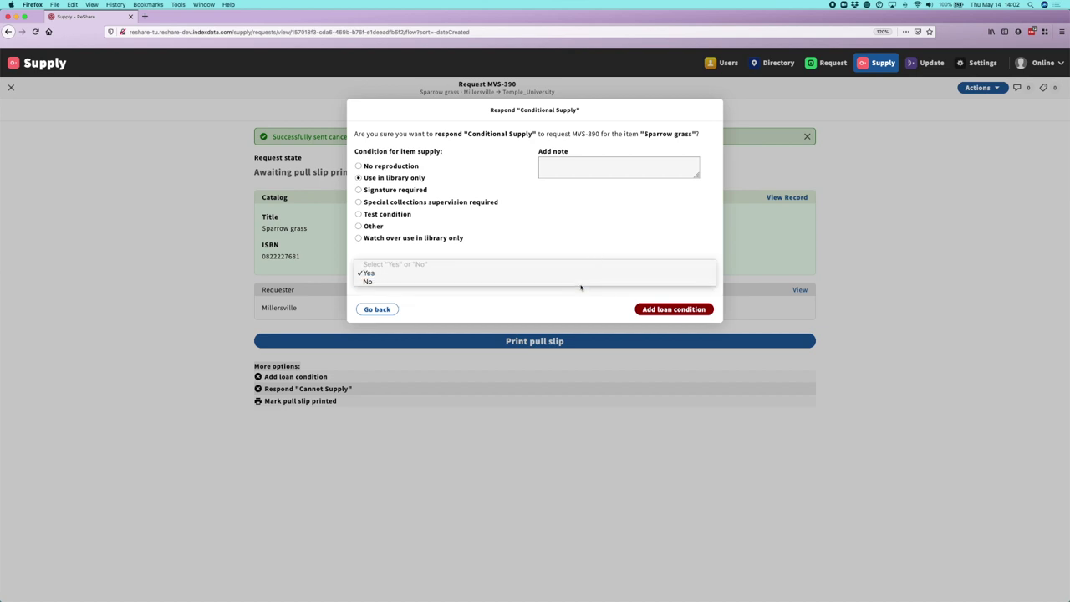
left_click(619, 241)
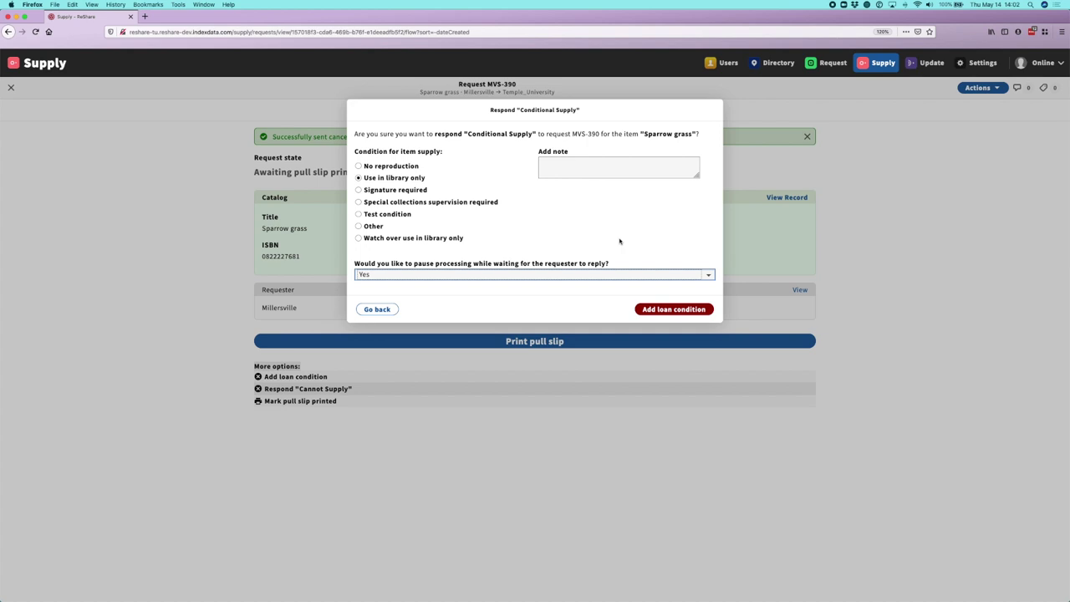
left_click(661, 309)
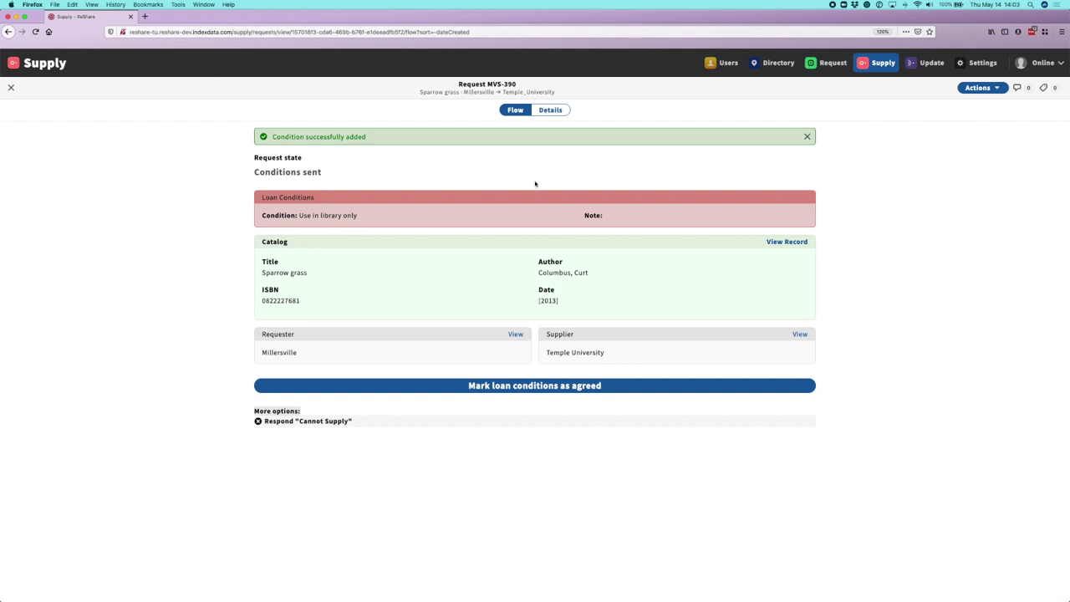
Step: Switch to Millersville's Sparrow grass request in Chrome, refresh it, and agree to the loan conditions
key("ctrl+Up")
left_click(415, 222)
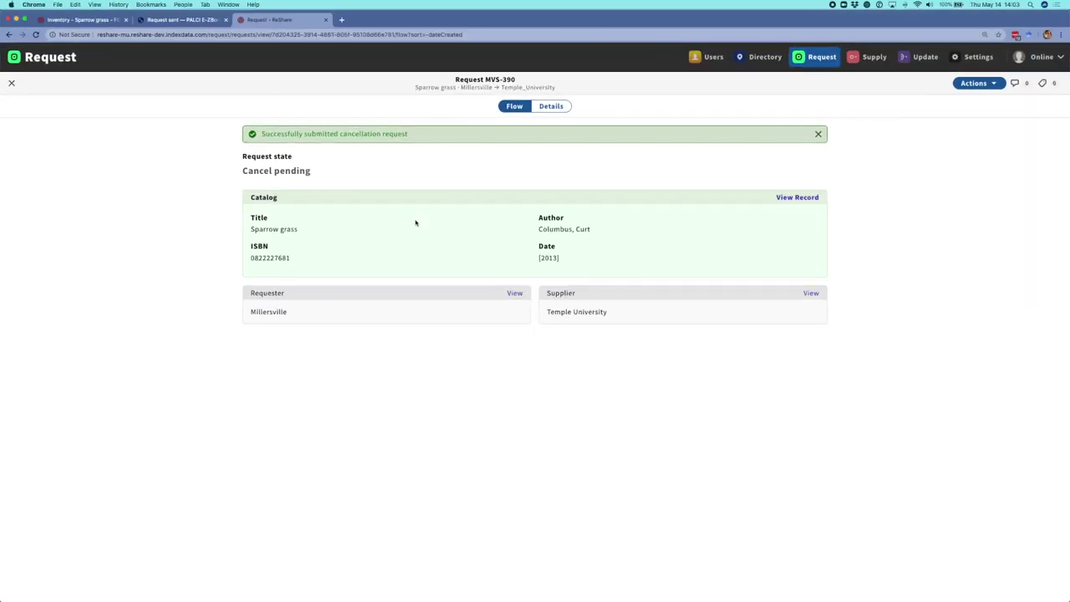
left_click(36, 35)
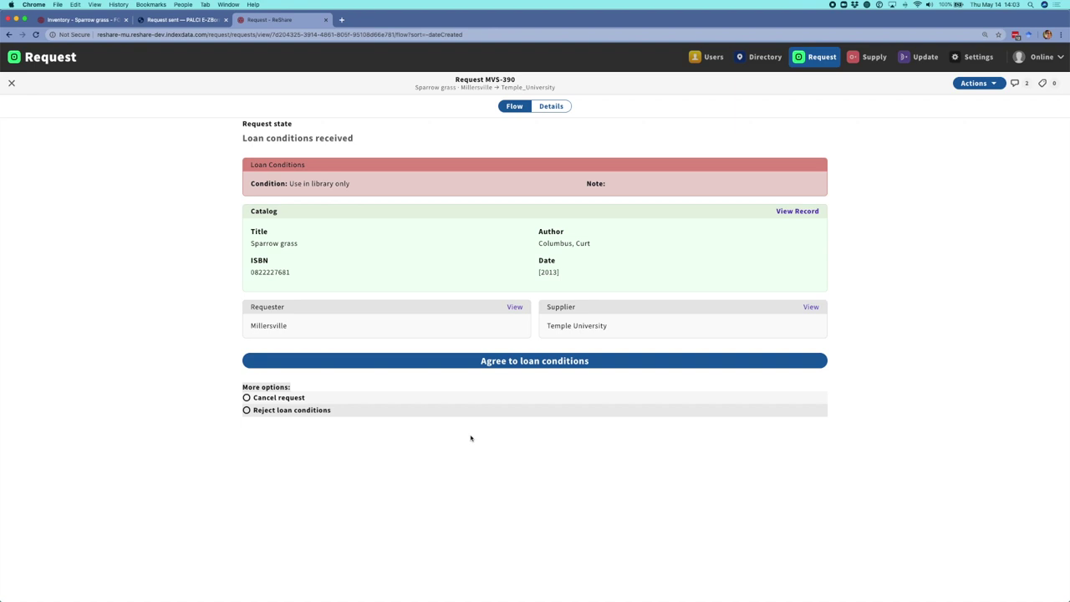
left_click(616, 360)
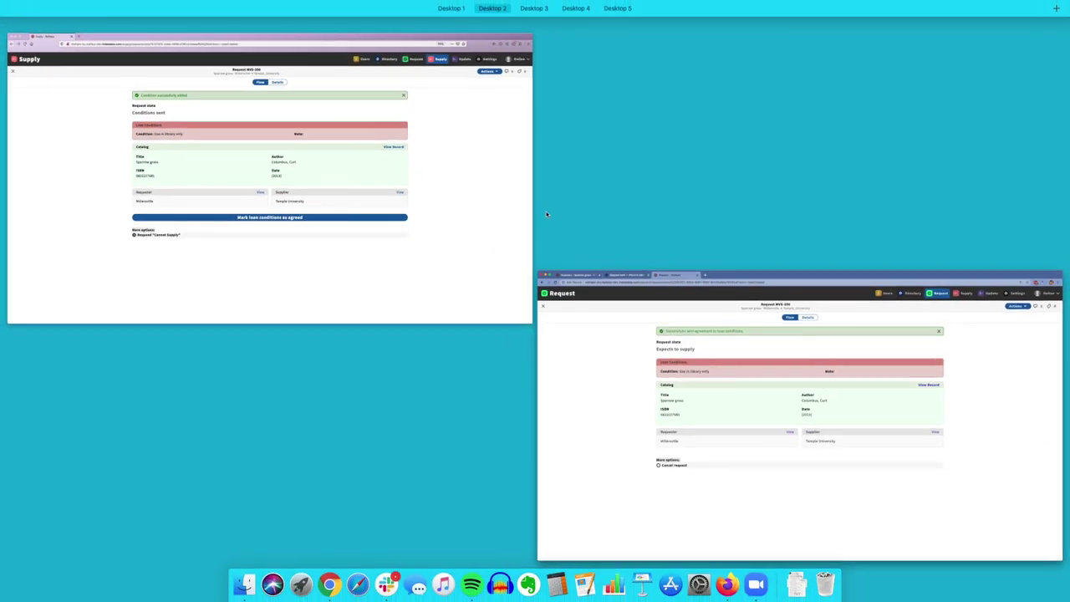
Step: Switch to Temple University's supply request in Firefox, refresh it, and generate the pull slip, examining its loan condition before closing it
left_click(444, 167)
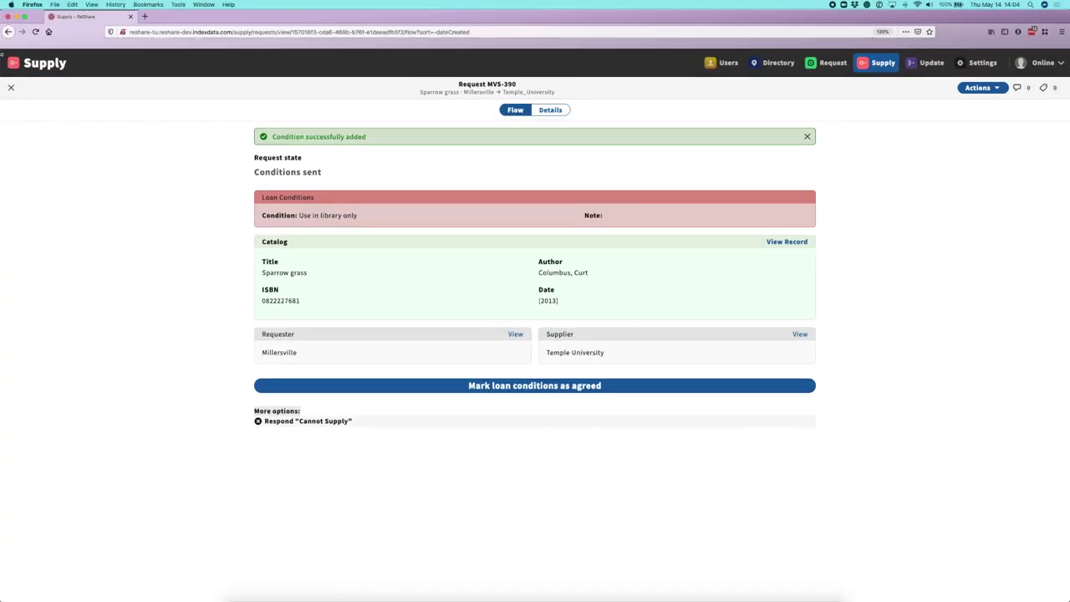
left_click(35, 31)
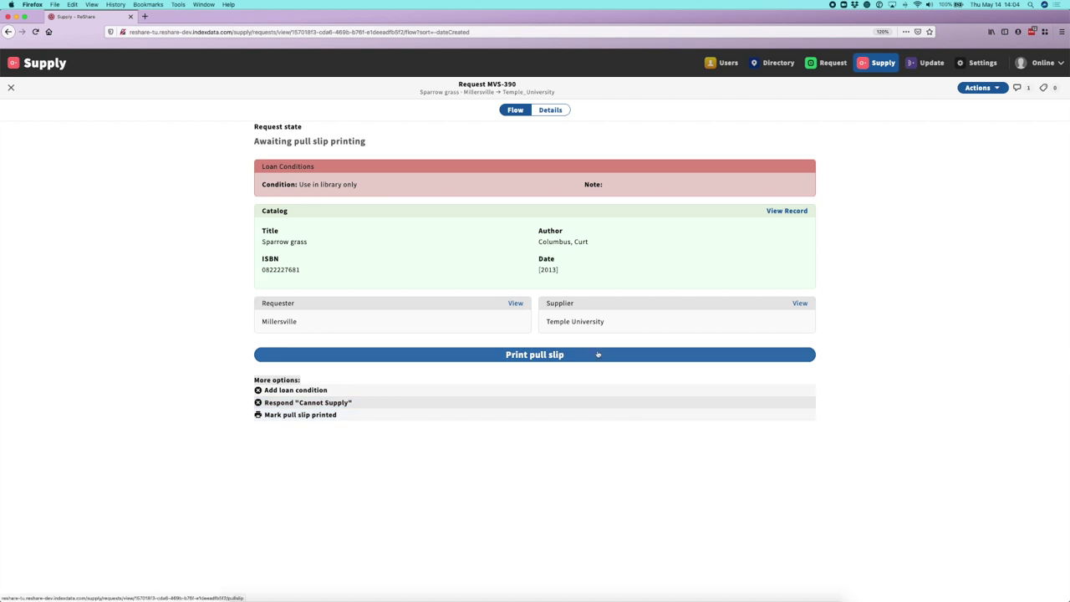
left_click(525, 357)
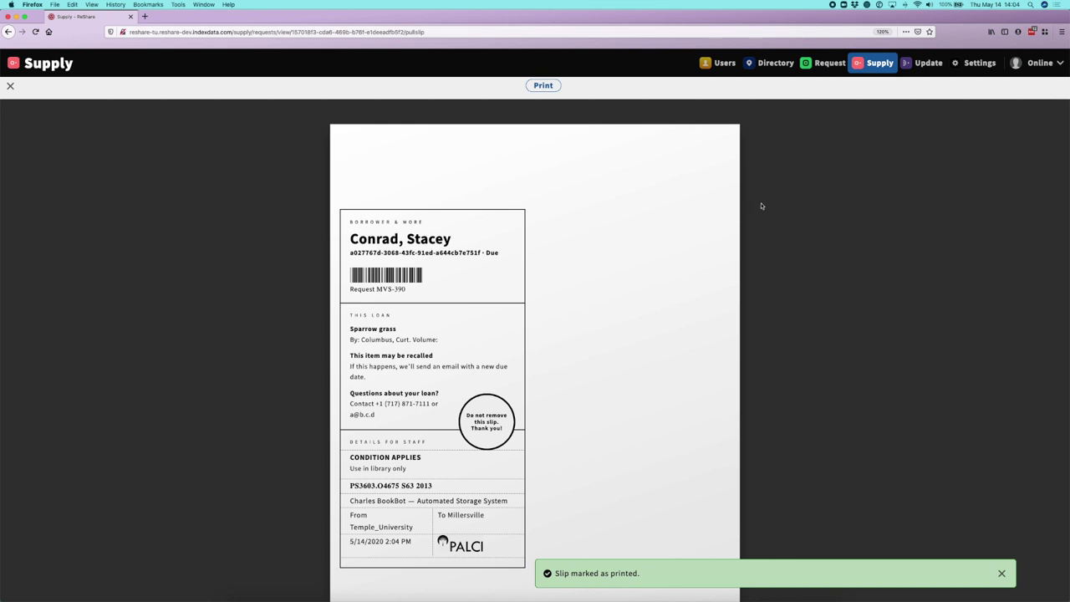
scroll(761, 206, "down", 1)
scroll(761, 206, "down", 1)
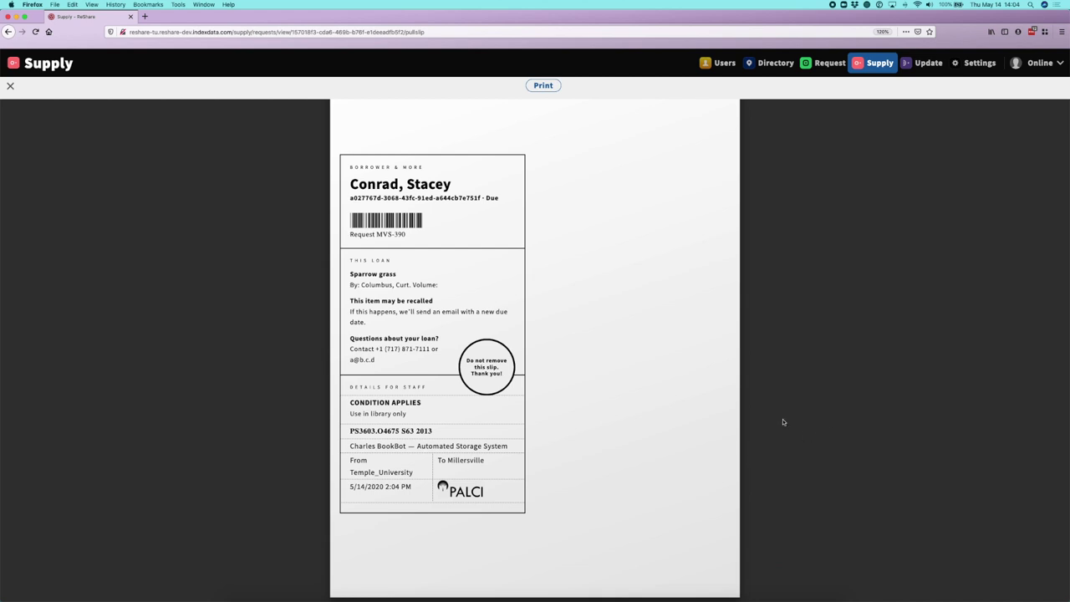
scroll(762, 350, "down", 1)
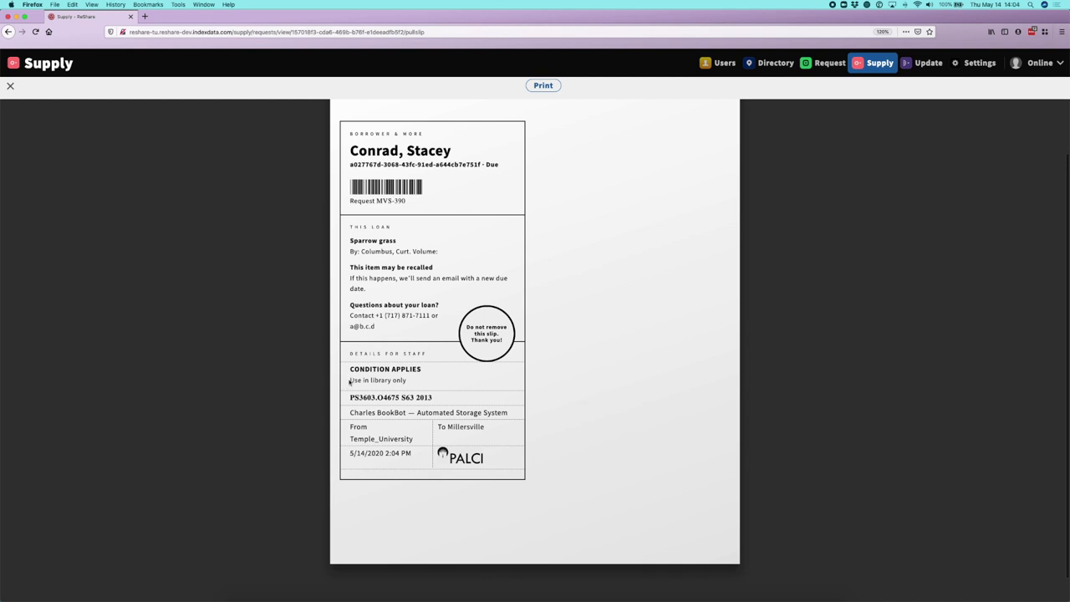
left_click_drag(350, 380, 415, 382)
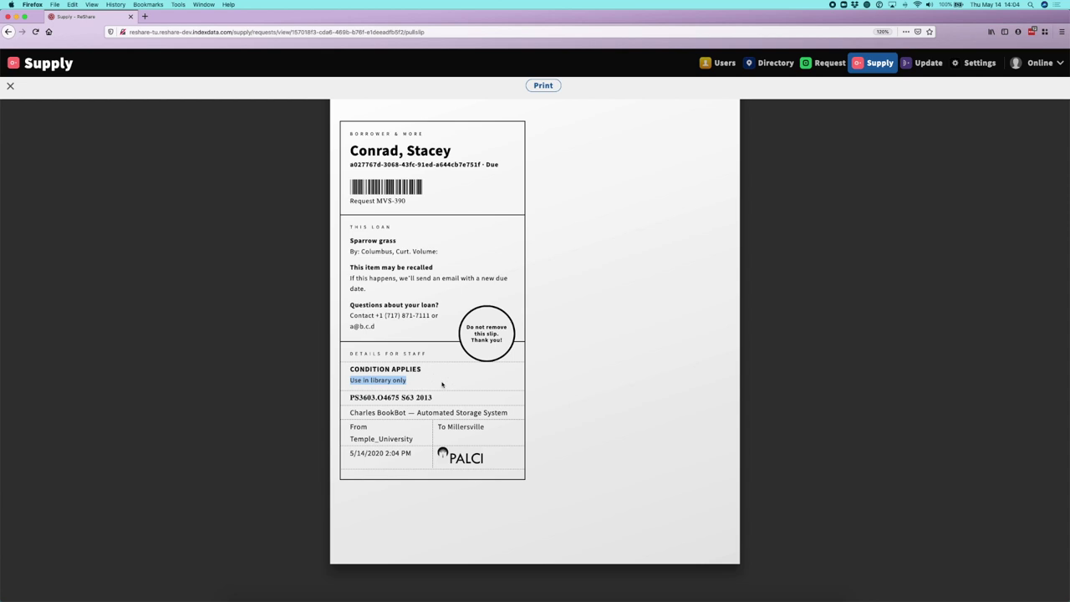
left_click(393, 381)
left_click(10, 87)
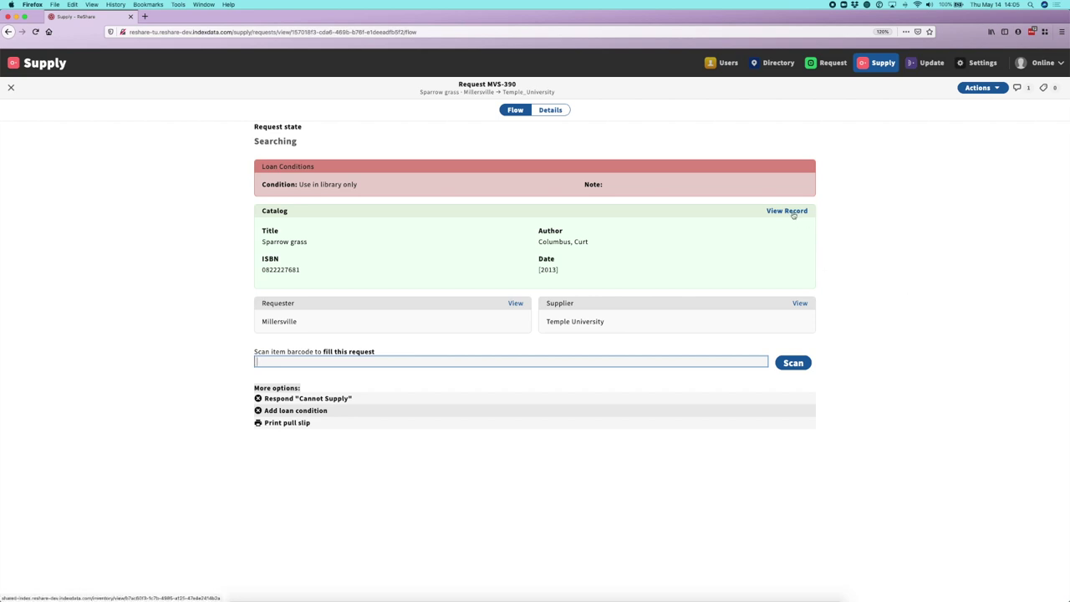
Step: Copy the item barcode from the Sparrow grass catalog record and scan it into the supply request to fill it
key("alt+Return")
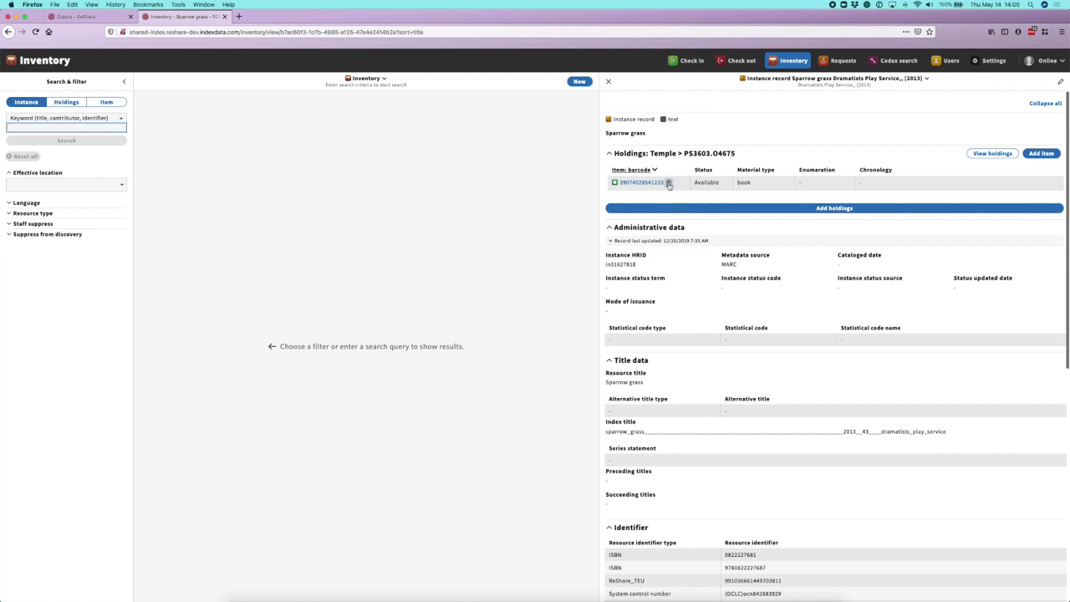
left_click(668, 183)
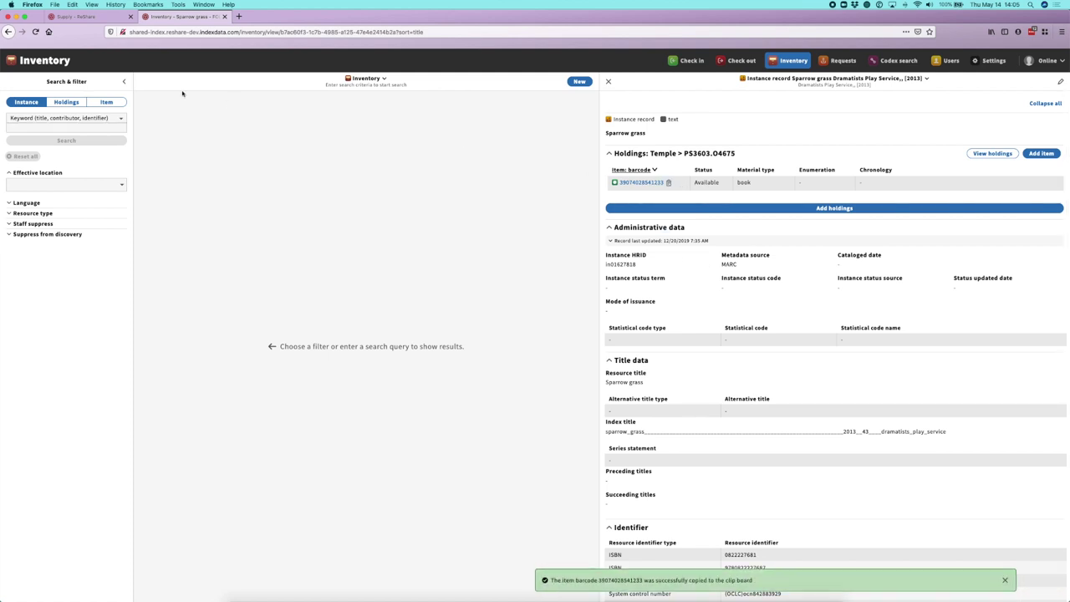
left_click(83, 17)
left_click(310, 361)
key("ctrl+v")
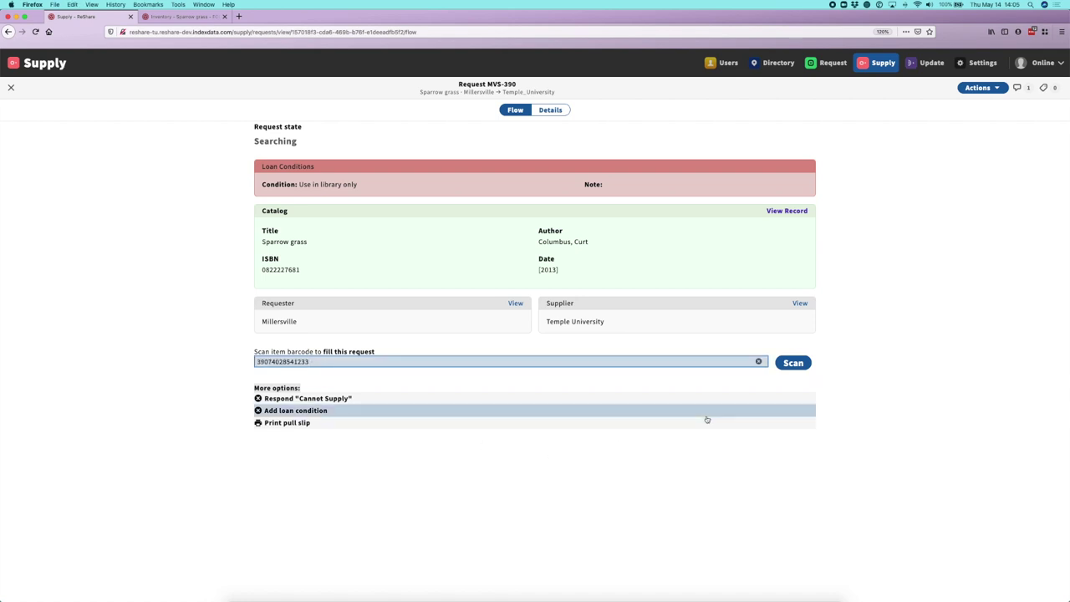
left_click(794, 362)
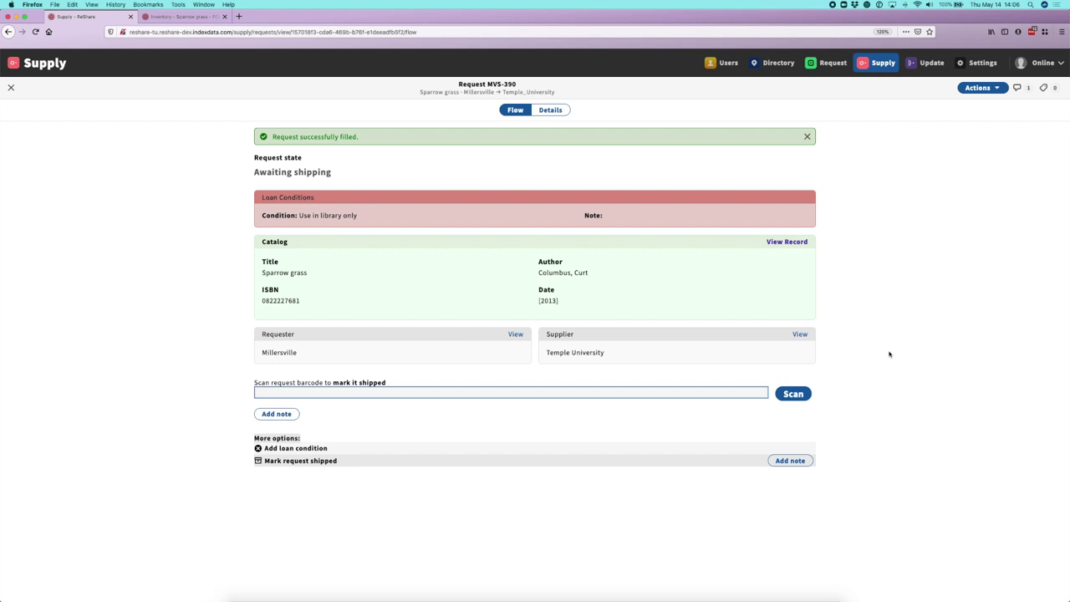
Step: Open the saved z3950 query for Temple's catalog in a new browser tab and rerun it with the copied item barcode
left_click(239, 17)
type("zappos.com/")
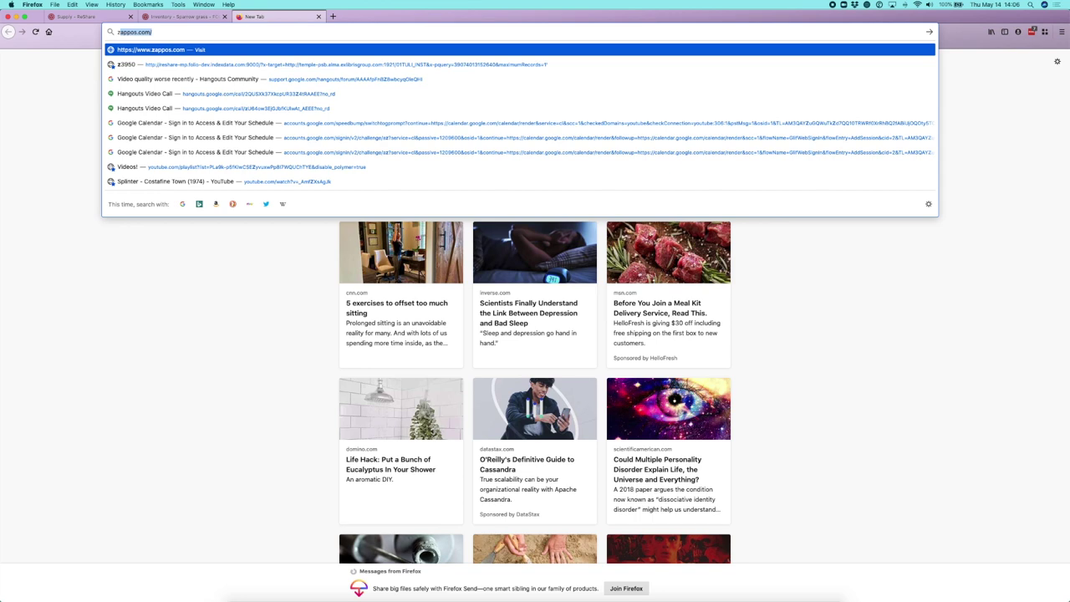
left_click(184, 65)
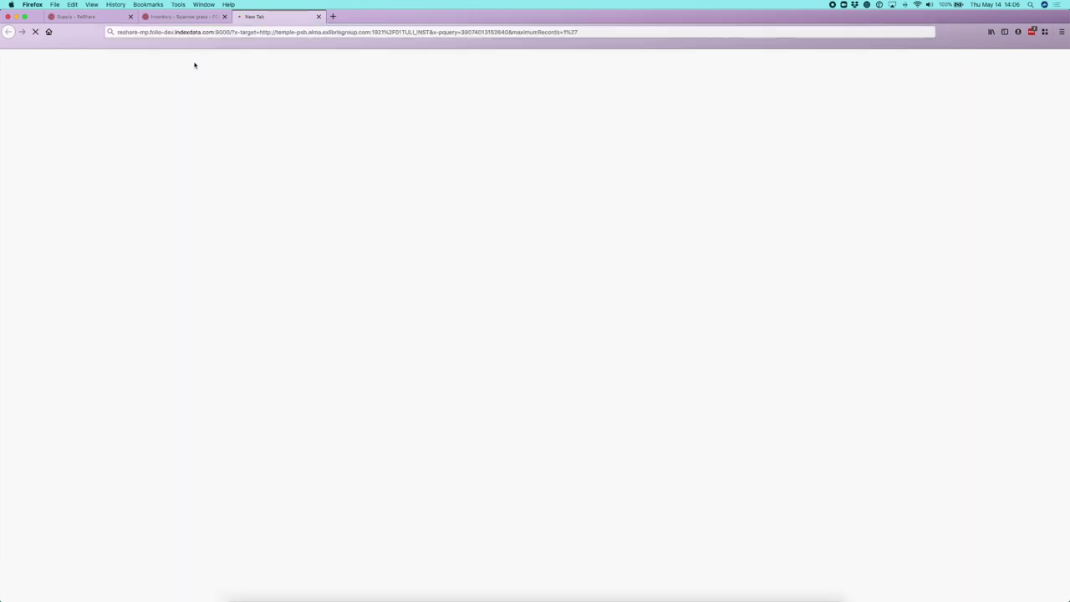
left_click_drag(473, 32, 520, 32)
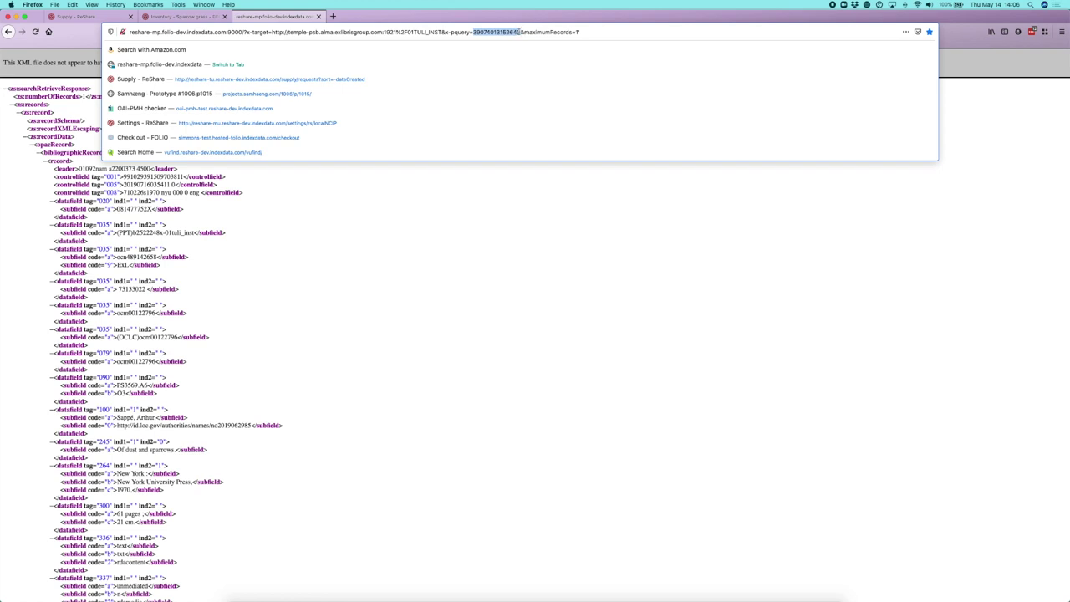
key("super+v")
key("Return")
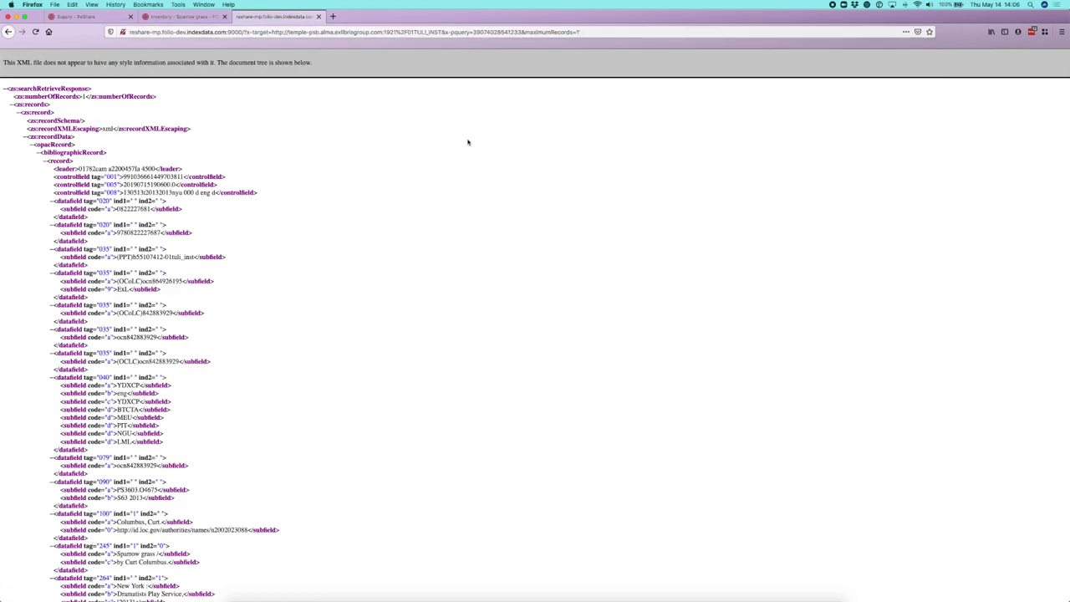
Step: Examine the returned XML record for the title in field 245 and the availableNow value in the circulation data
scroll(416, 130, "down", 5)
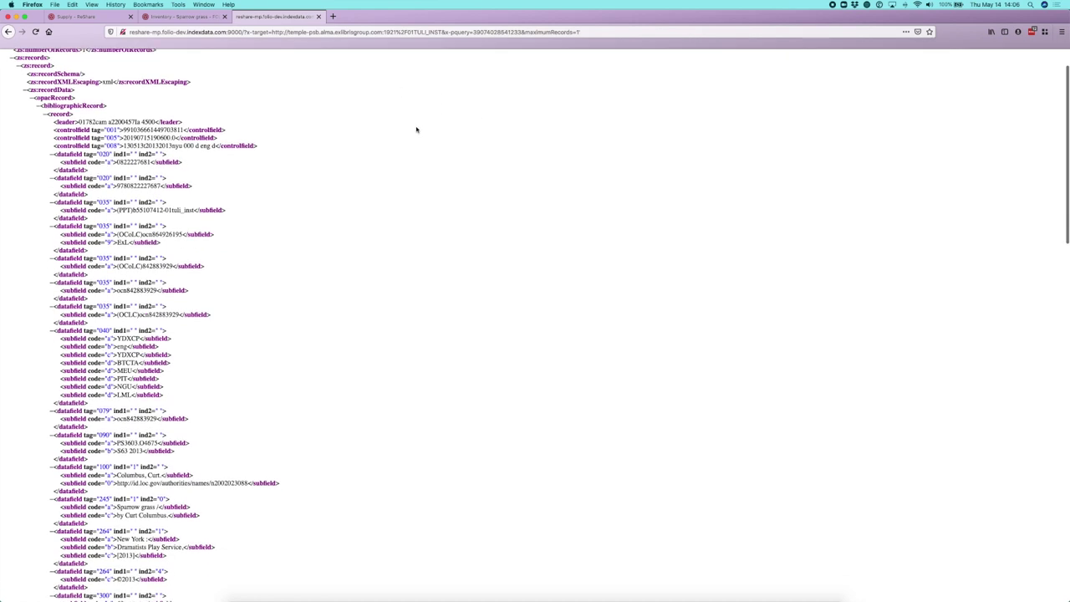
left_click_drag(159, 364, 117, 362)
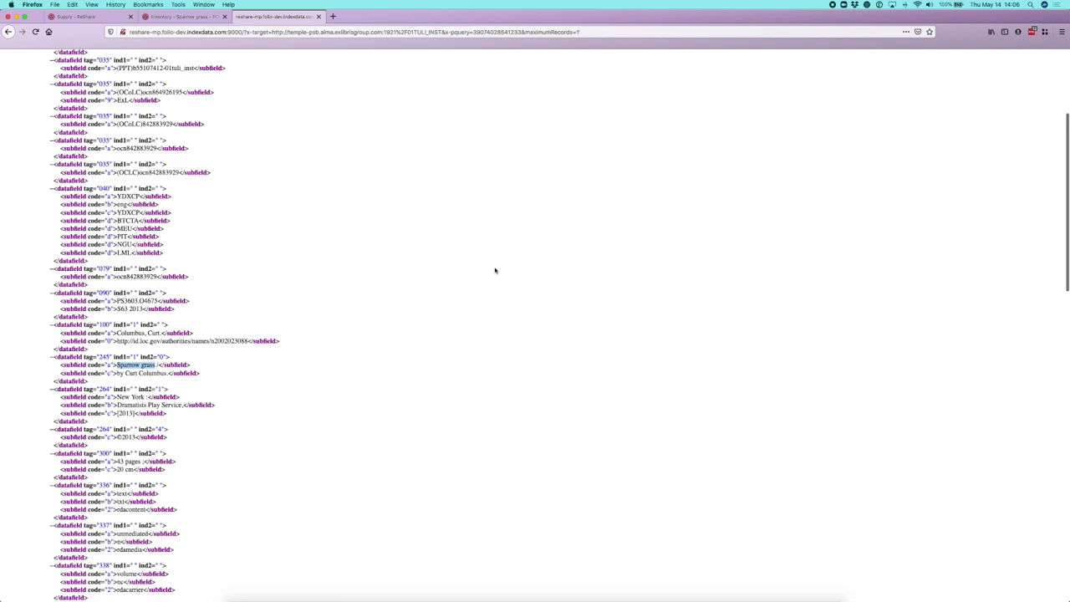
scroll(485, 188, "down", 2)
scroll(435, 181, "down", 10)
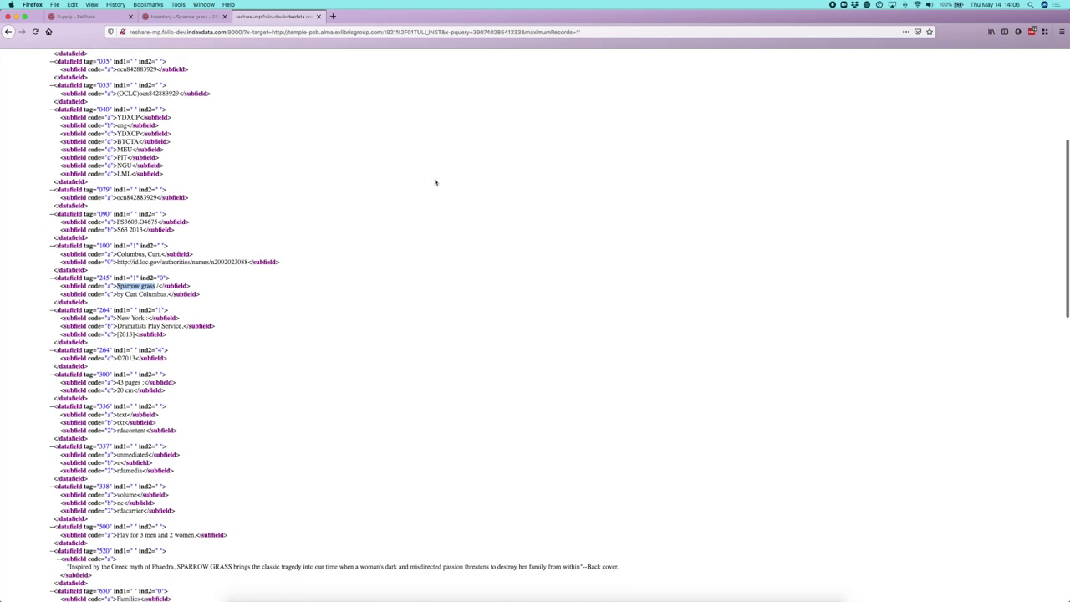
scroll(434, 182, "down", 10)
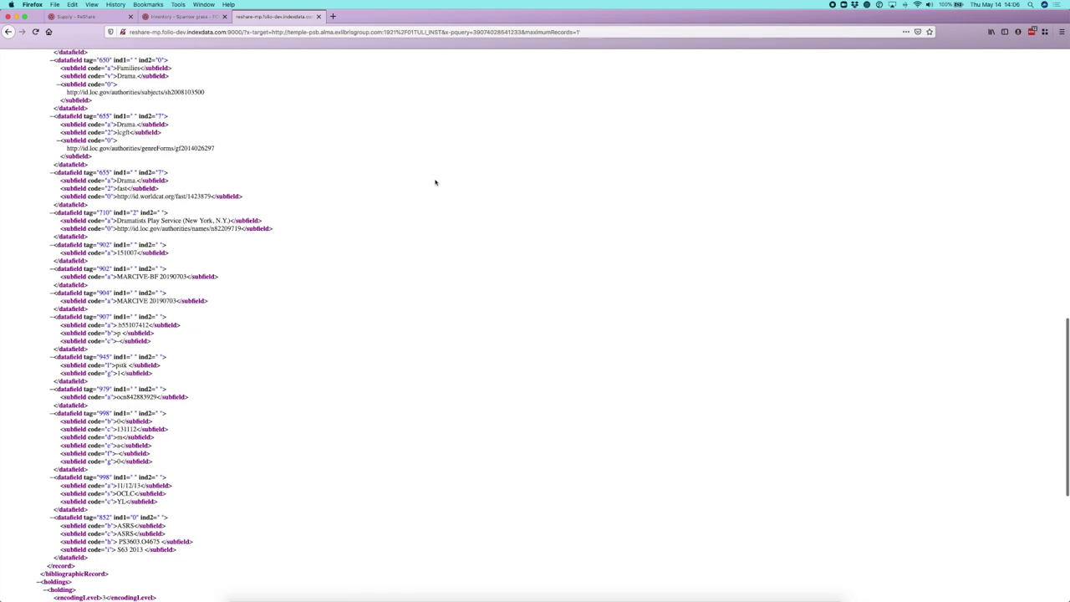
scroll(483, 165, "down", 1)
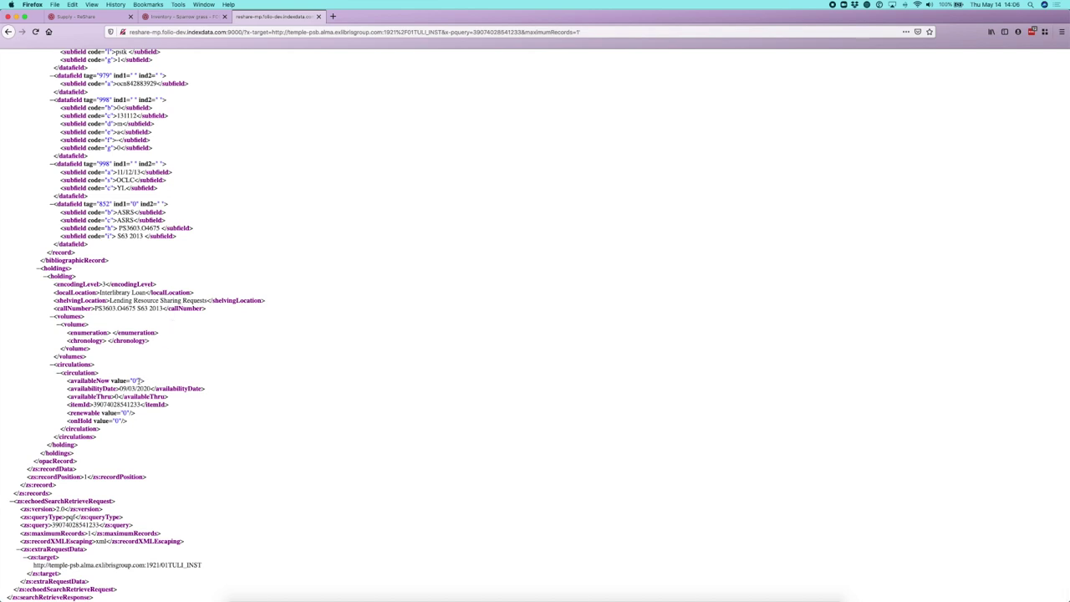
left_click_drag(143, 382, 66, 383)
Step: Return to the supply request and mark it shipped by scanning its request number with the note "Cover is slightly torn"
key("super+1")
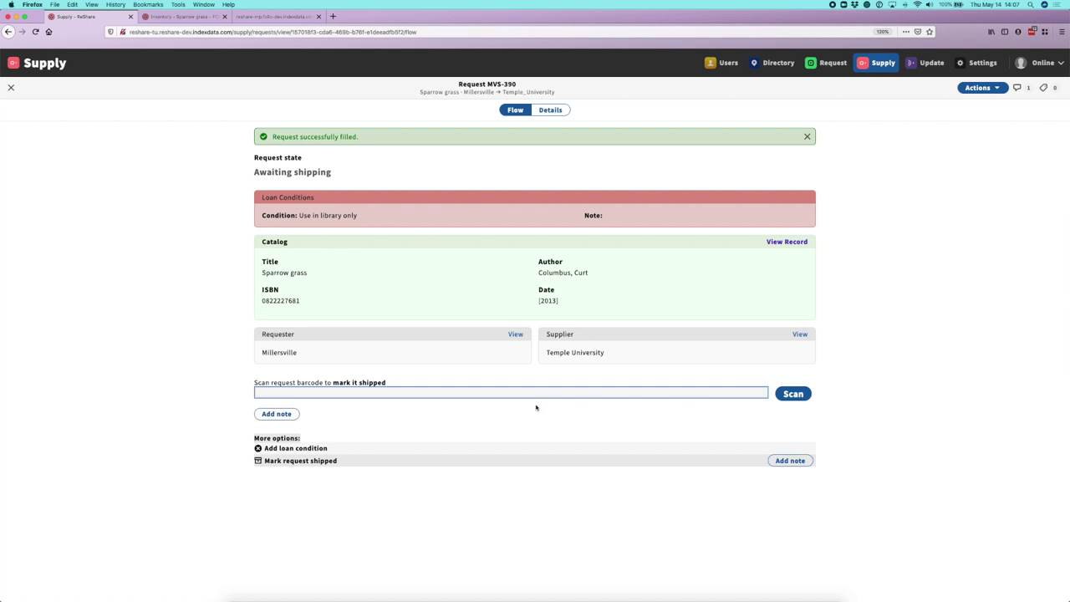
left_click(294, 415)
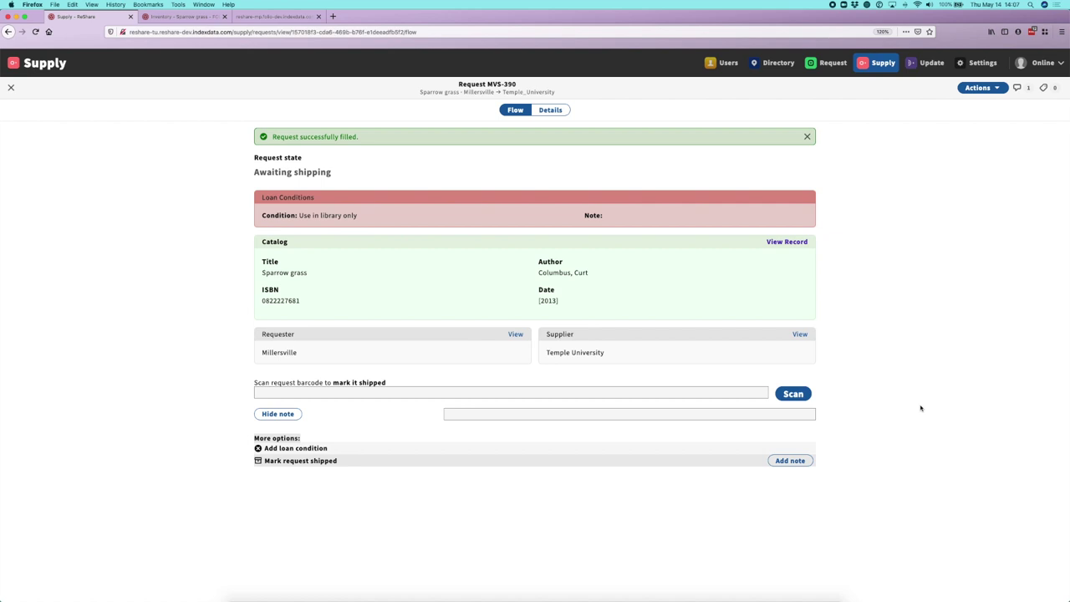
left_click(490, 415)
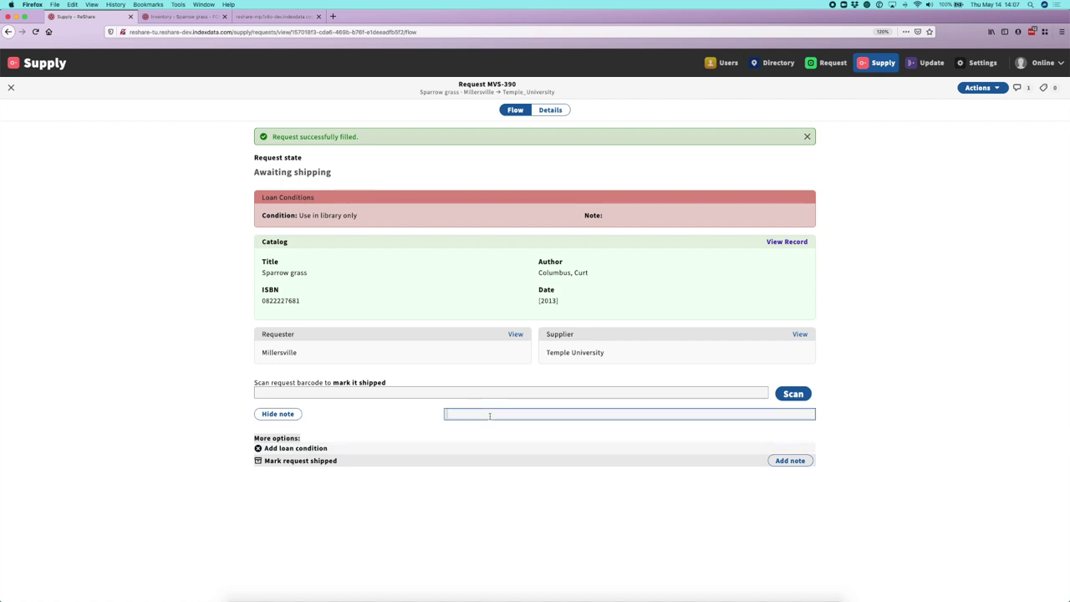
type("Cov")
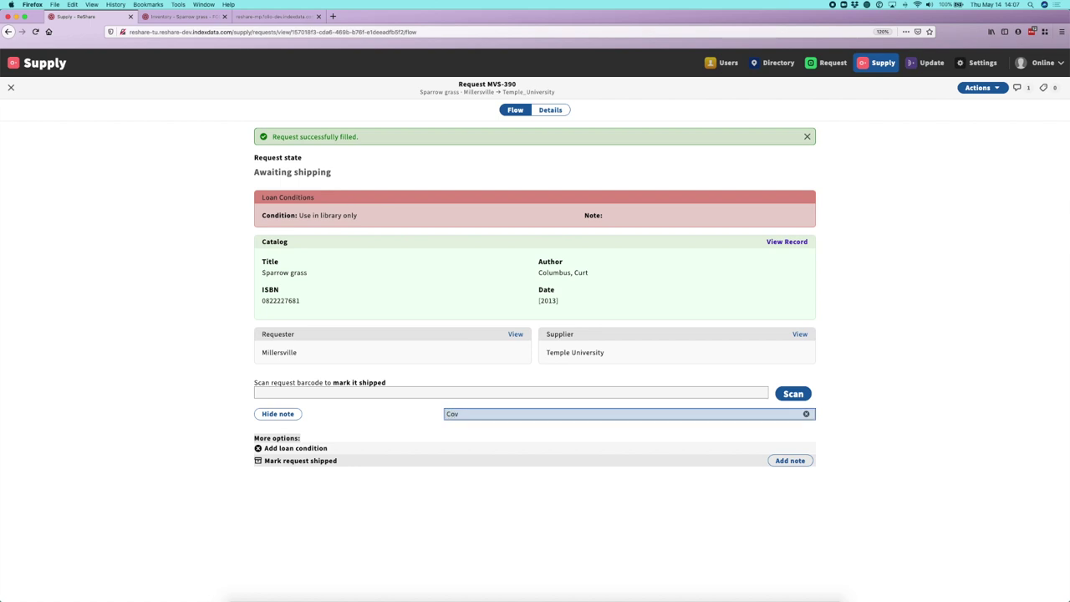
type("er is slightly torn")
left_click(423, 394)
type("MVS-")
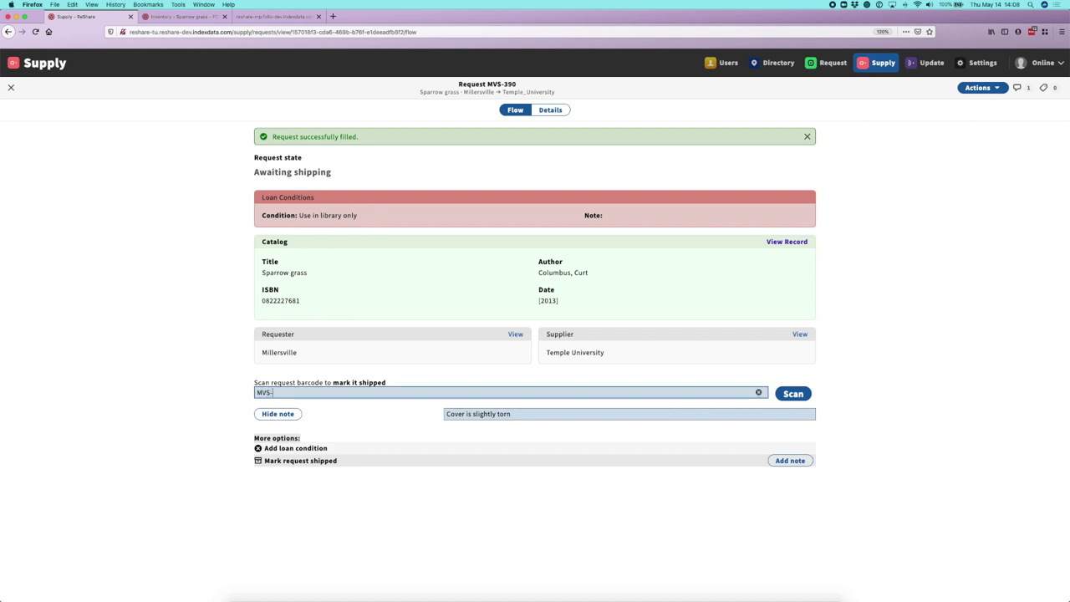
type("390")
left_click(794, 394)
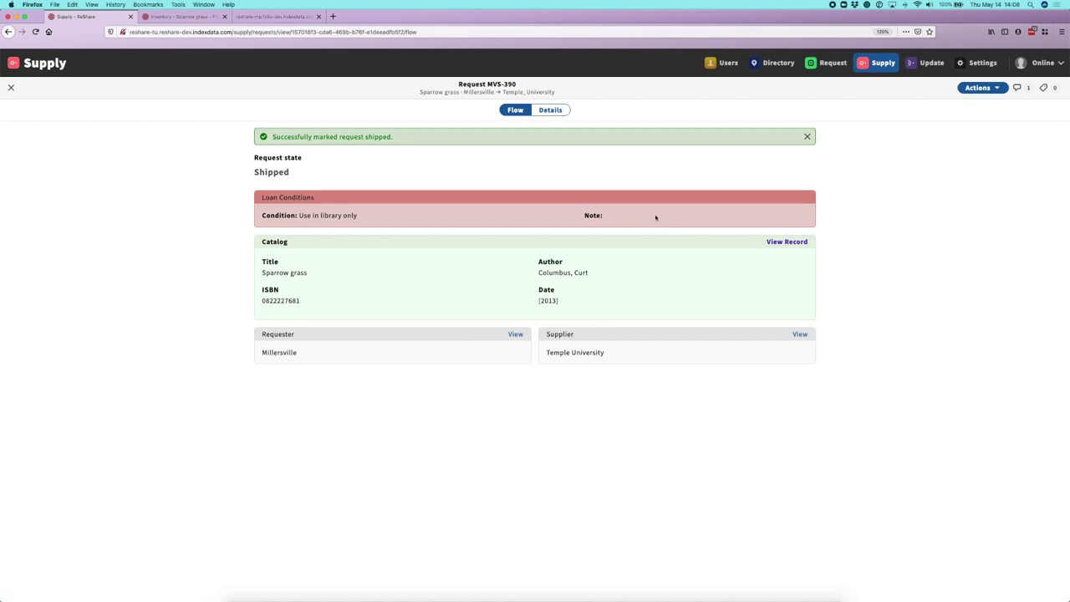
Step: Switch to Millersville's request in Chrome, refresh it, and open the supplier chat to examine the shipping note and message box
key("ctrl+Up")
left_click(447, 269)
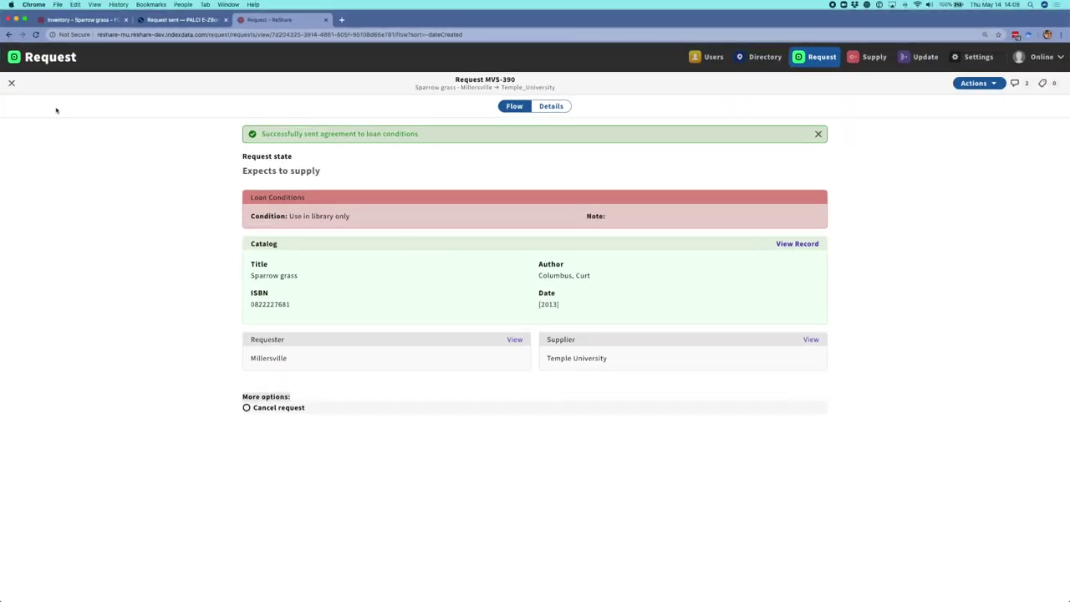
left_click(36, 34)
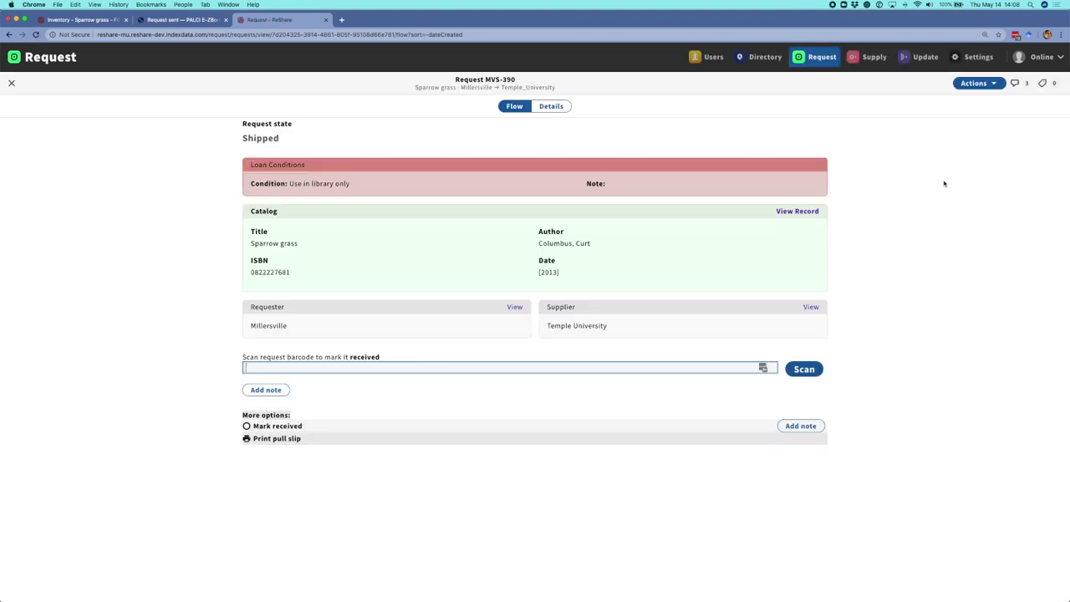
left_click(1020, 83)
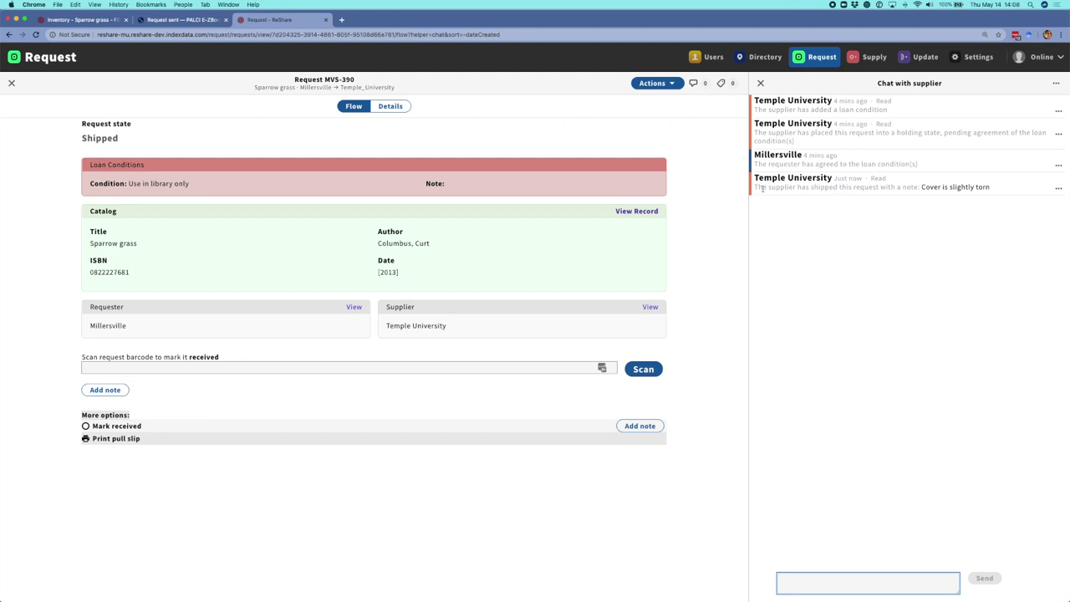
left_click_drag(755, 186, 992, 187)
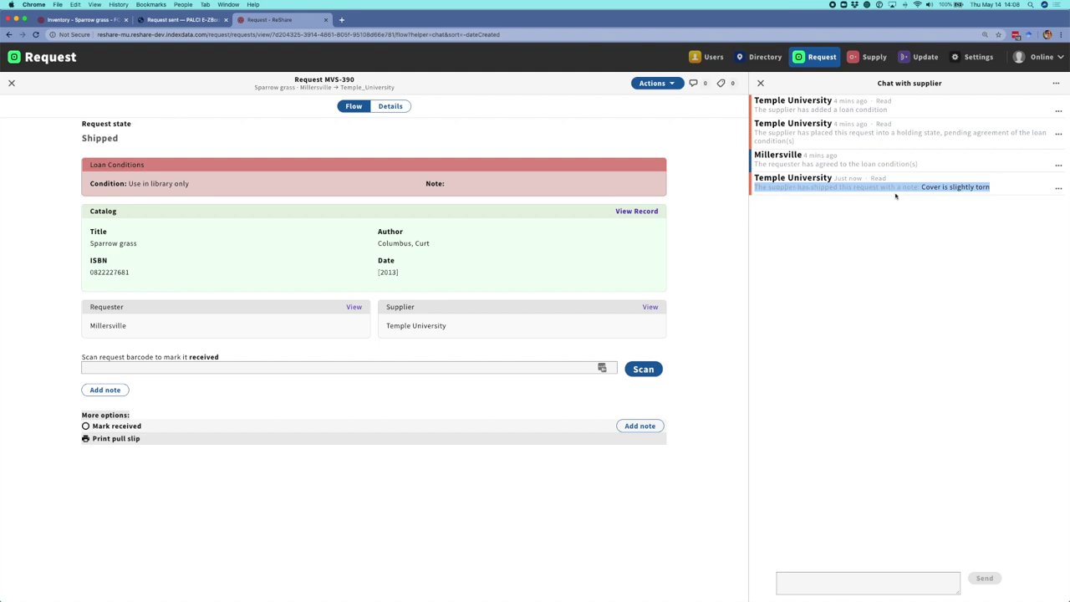
left_click(926, 198)
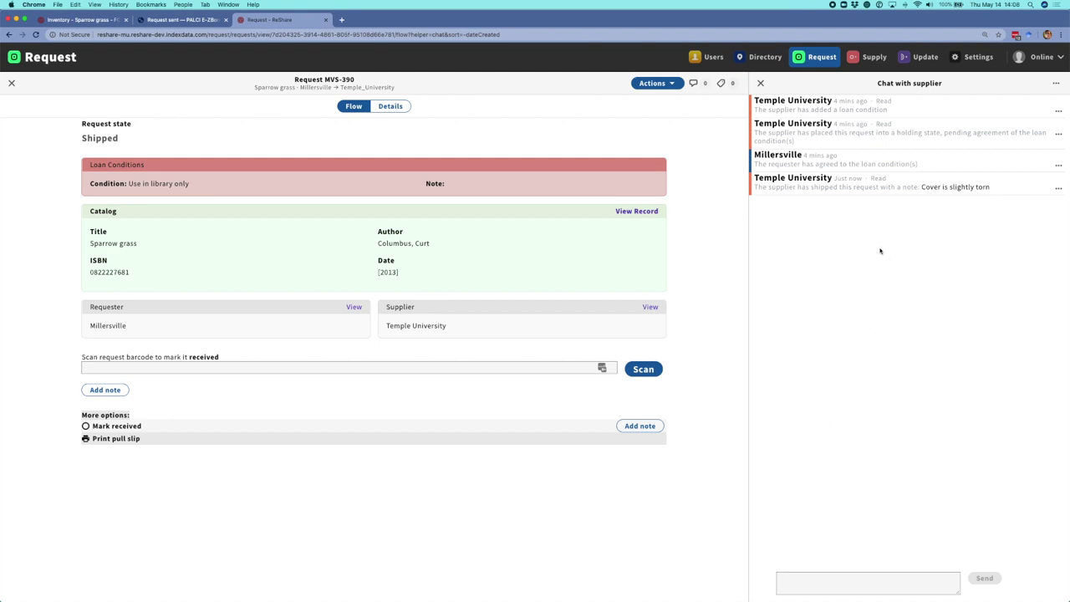
left_click(860, 577)
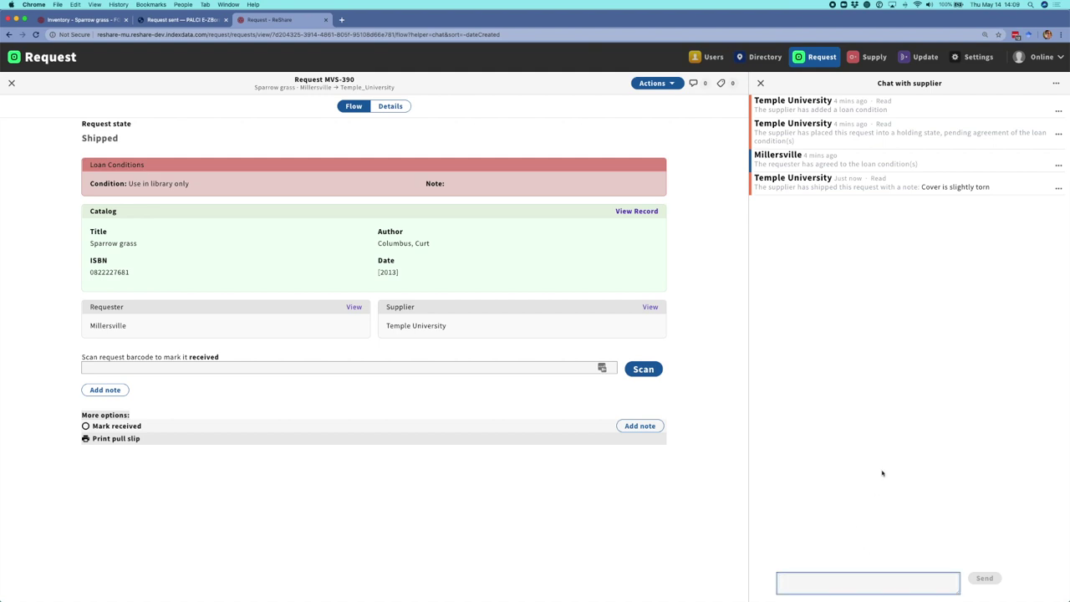
Step: Send the supplier the chat message "Thanks for letting us know" and close the chat pane
left_click(868, 583)
type("Tha")
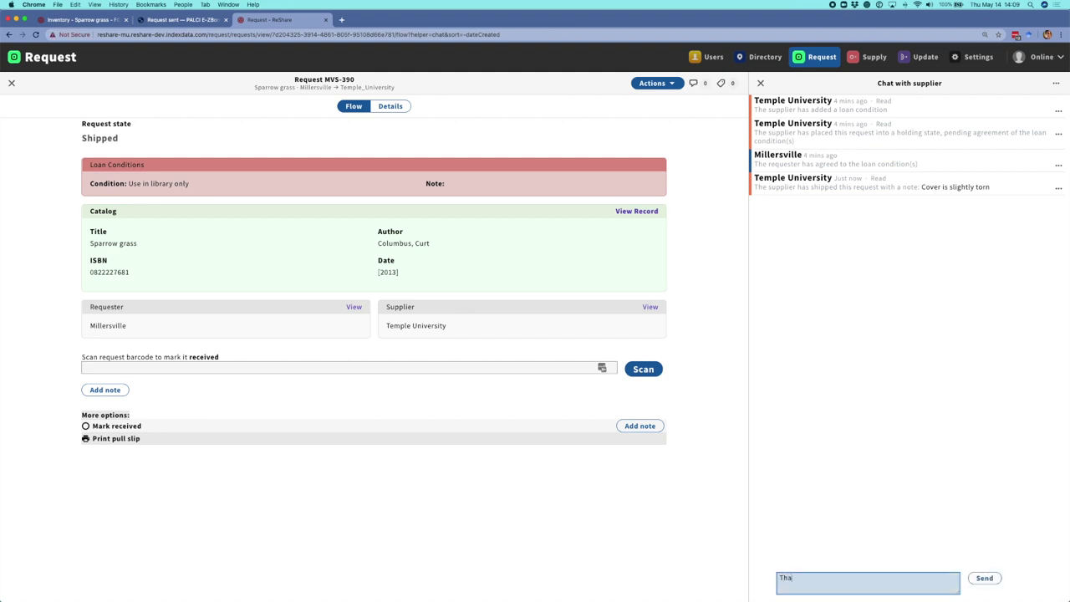
type("nks for letting us know")
key("Return")
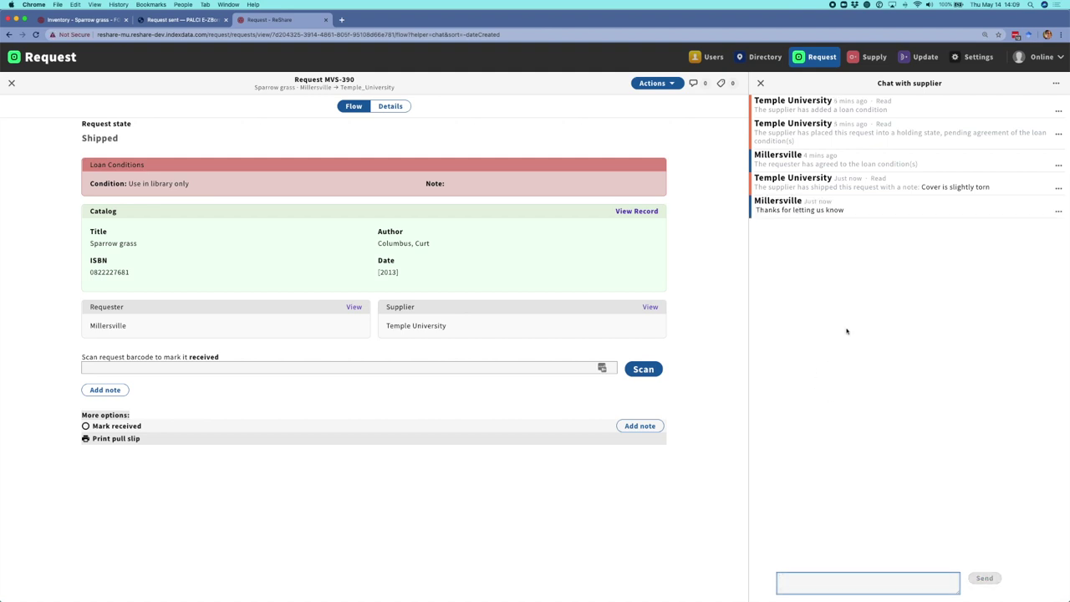
left_click(760, 83)
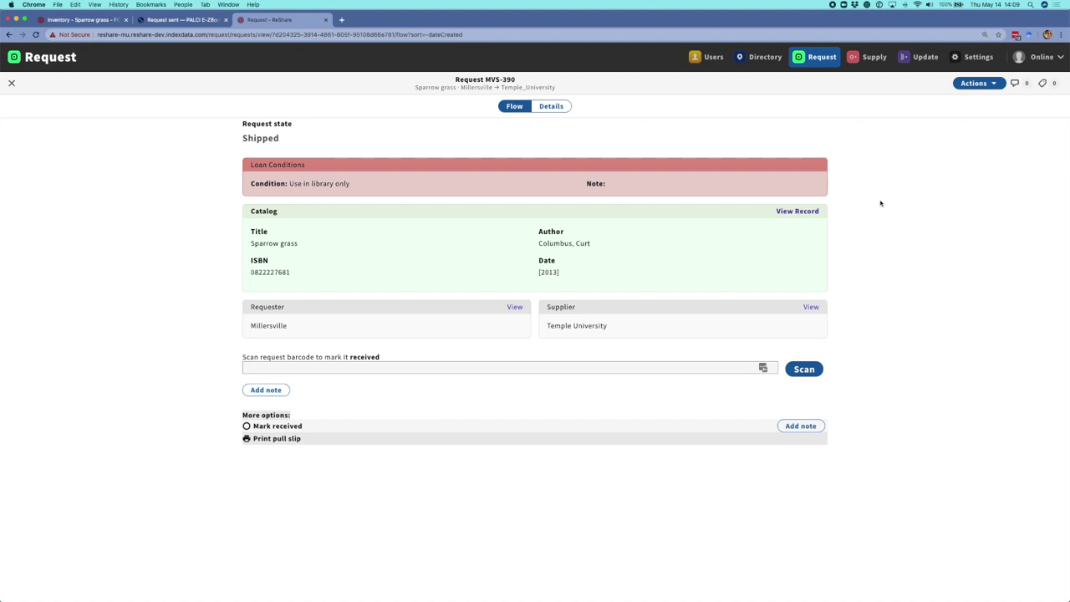
Step: Mark the Sparrow grass request received at Millersville by scanning its request number
left_click(532, 363)
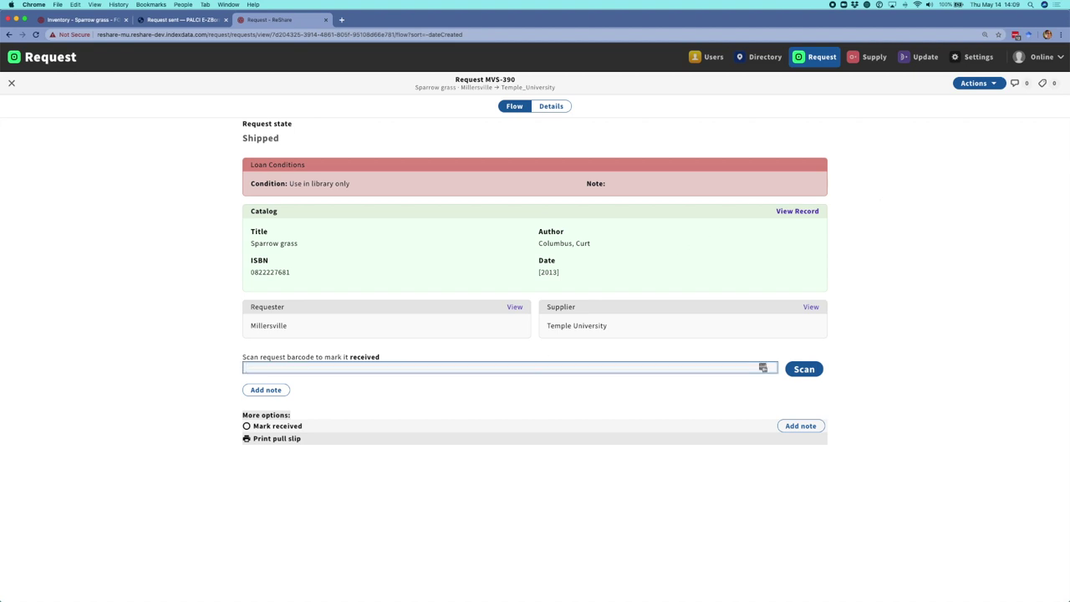
type("MVS-390")
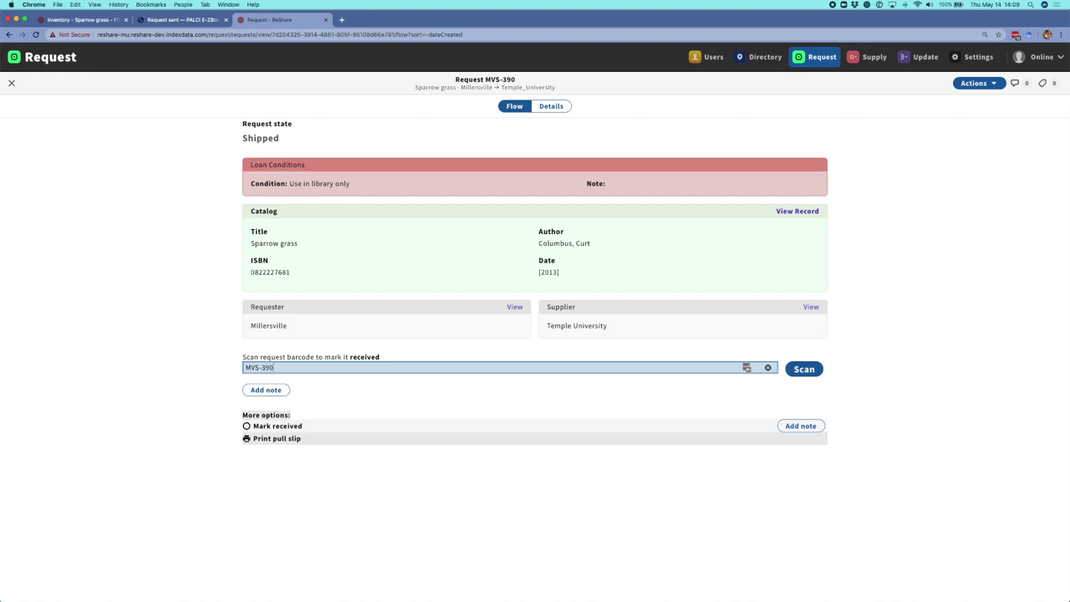
left_click(808, 371)
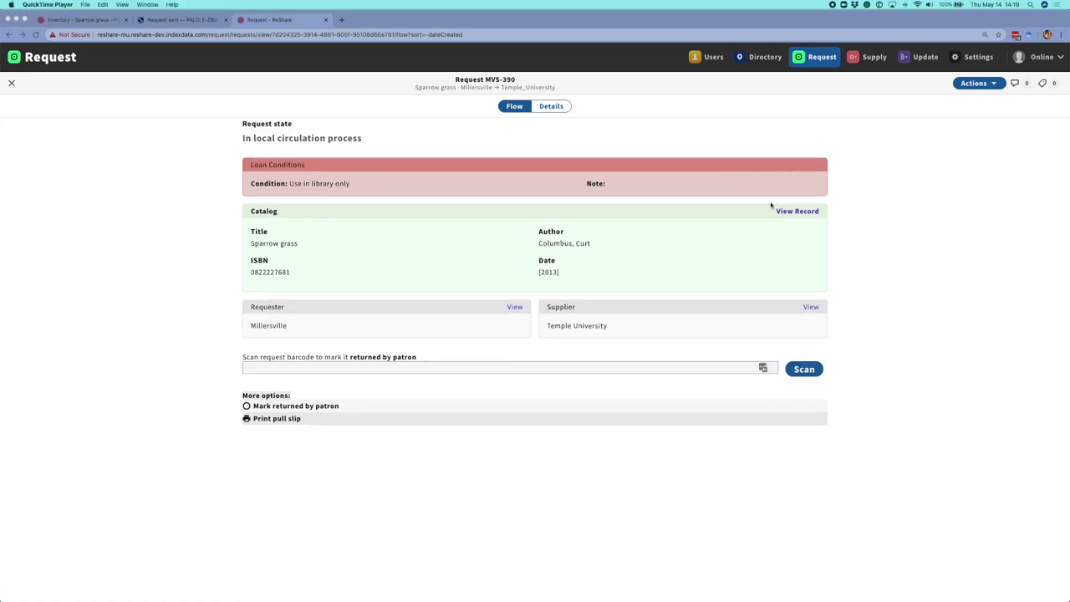
Step: Mark the Sparrow grass request returned by patron by scanning its request number
left_click(490, 369)
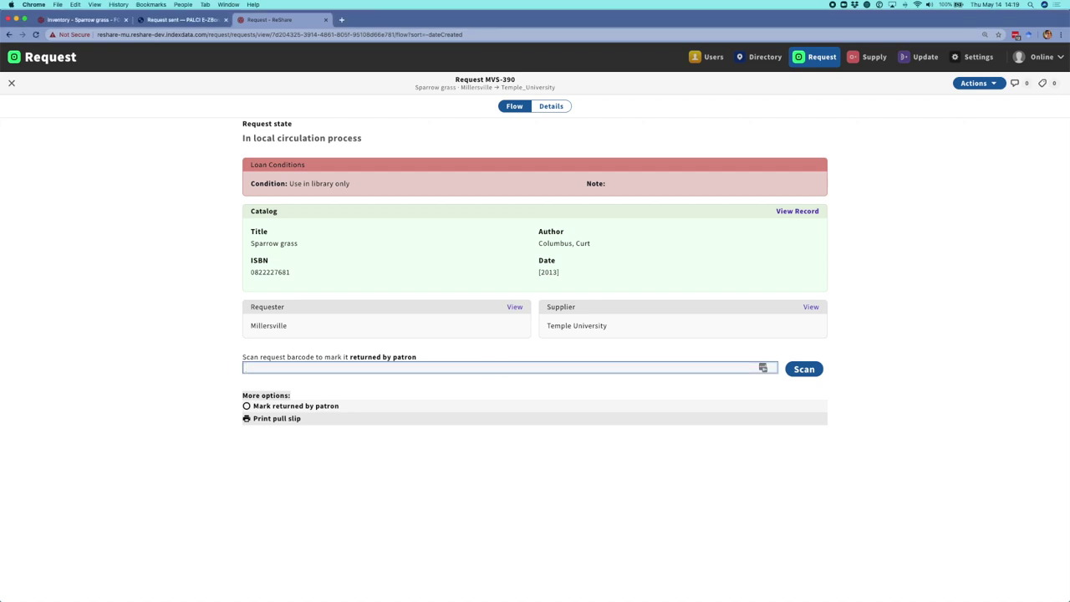
type("MVS-390")
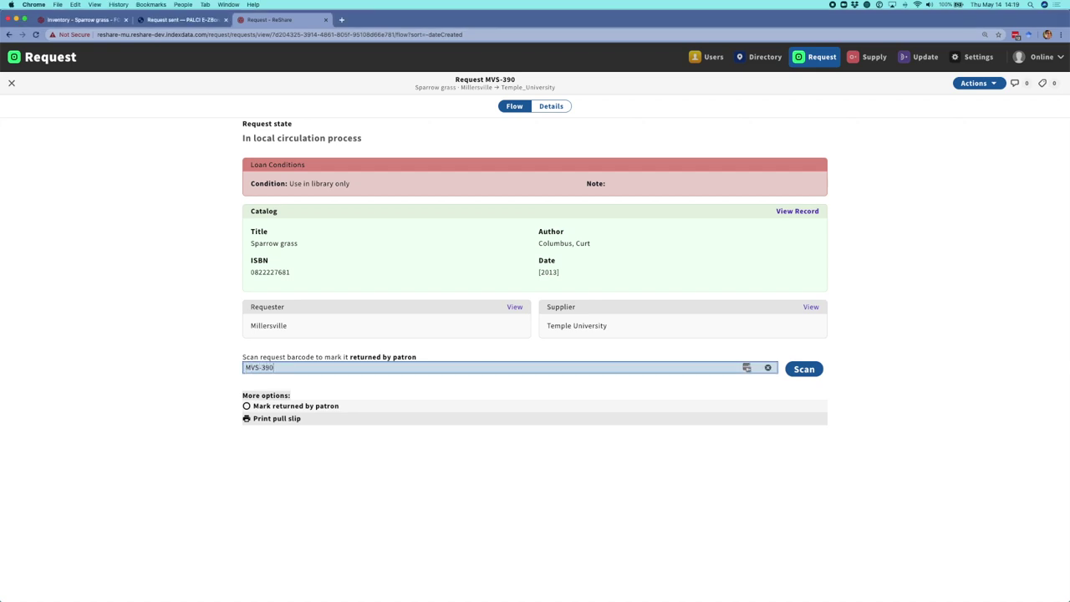
key("Return")
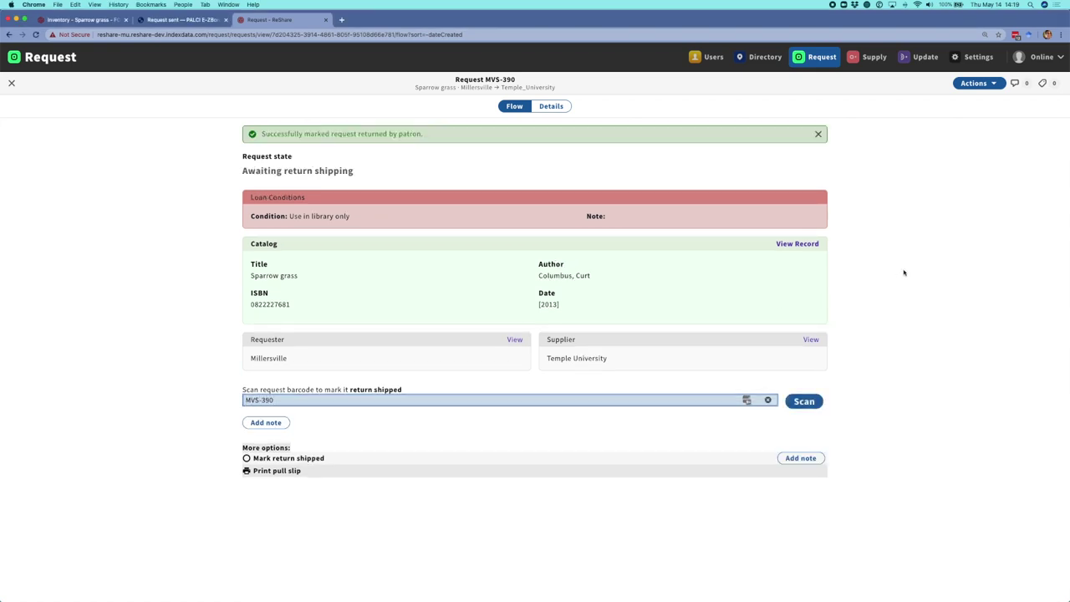
left_click(393, 174)
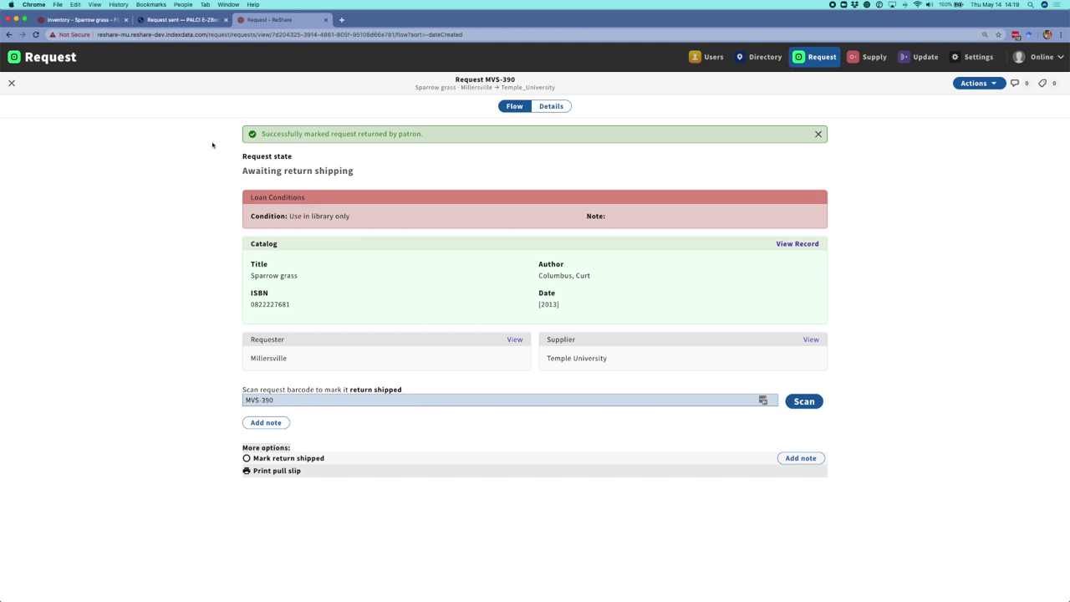
Step: Close the request and filter Millersville's request list to the state Awaiting return shipping
left_click(11, 85)
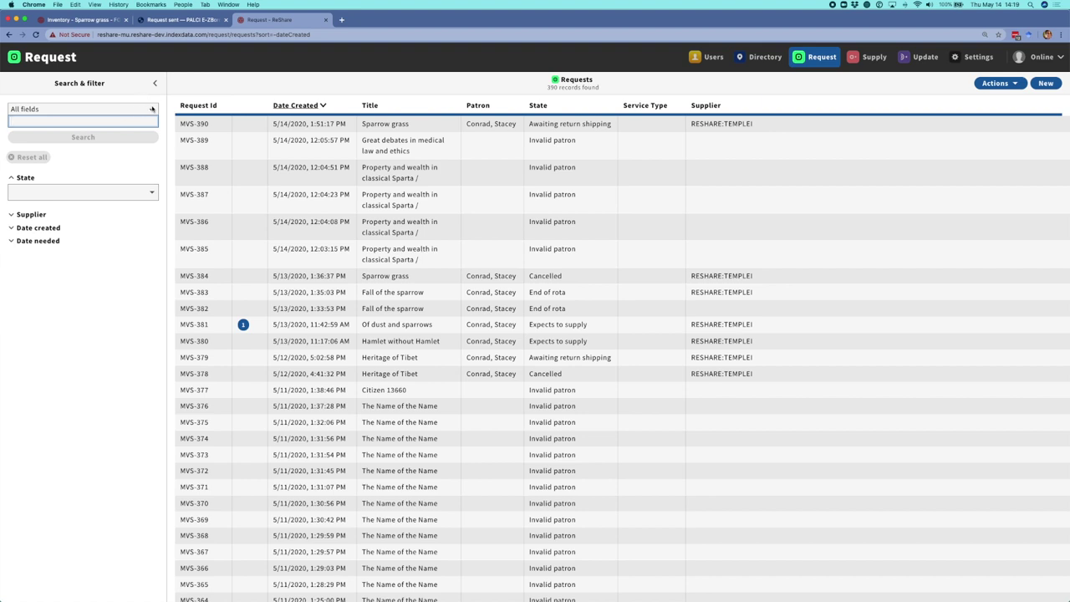
left_click(152, 110)
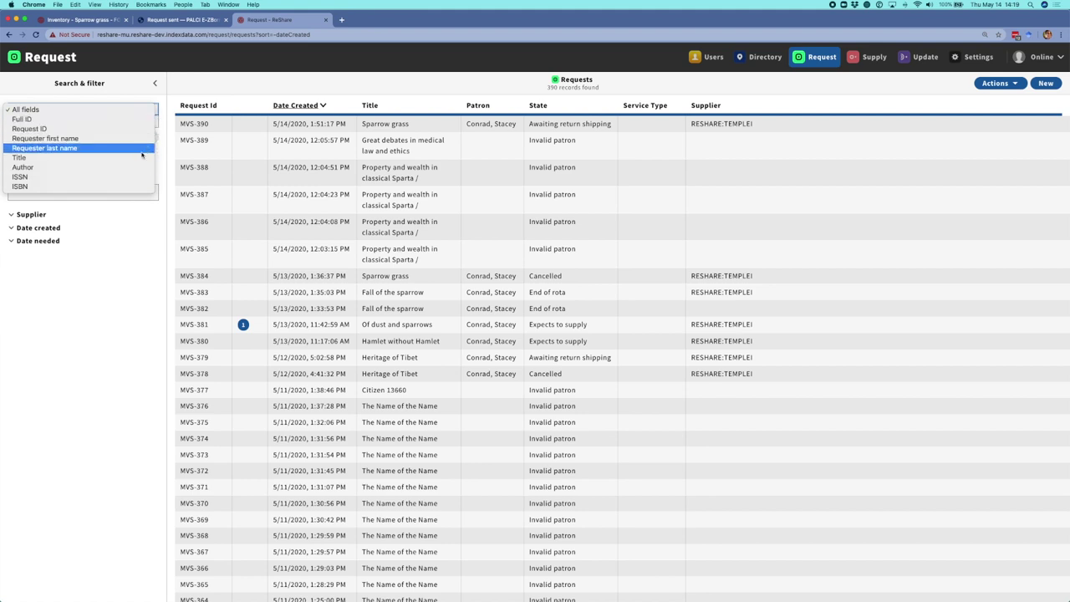
left_click(121, 283)
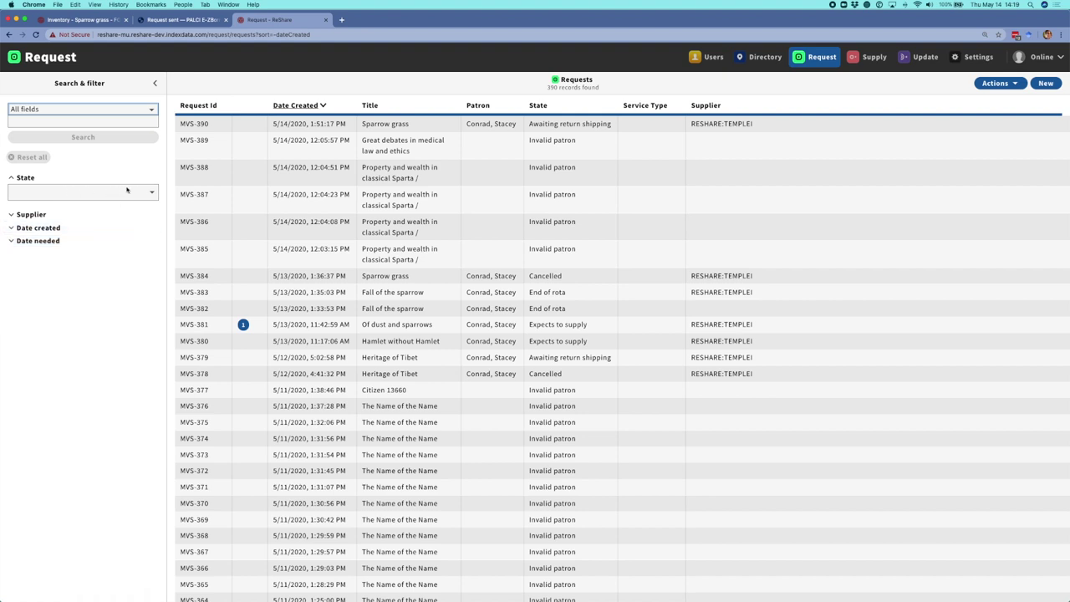
left_click(153, 194)
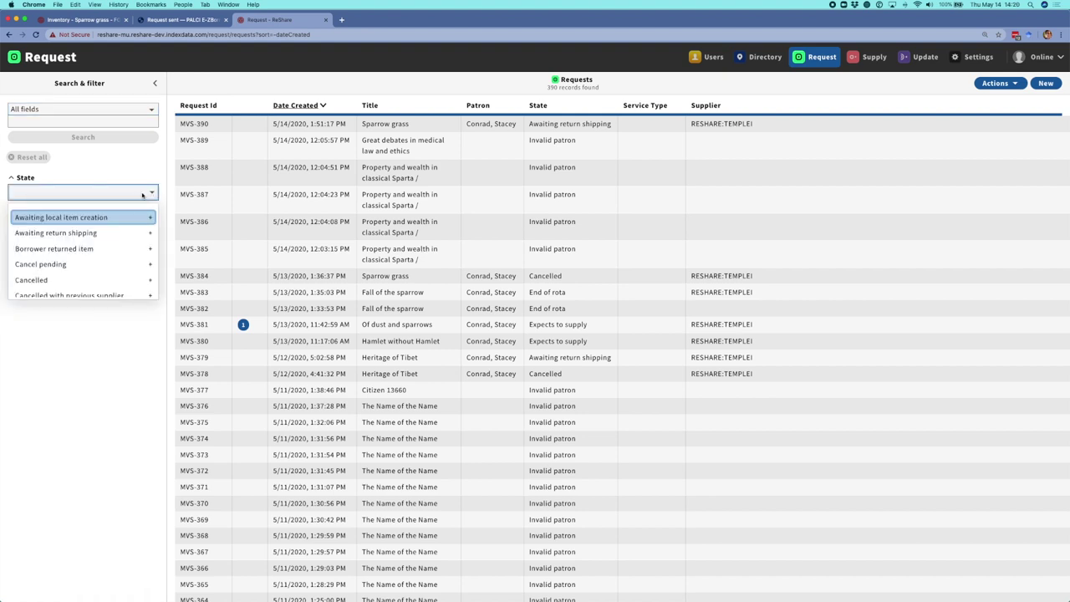
left_click(86, 237)
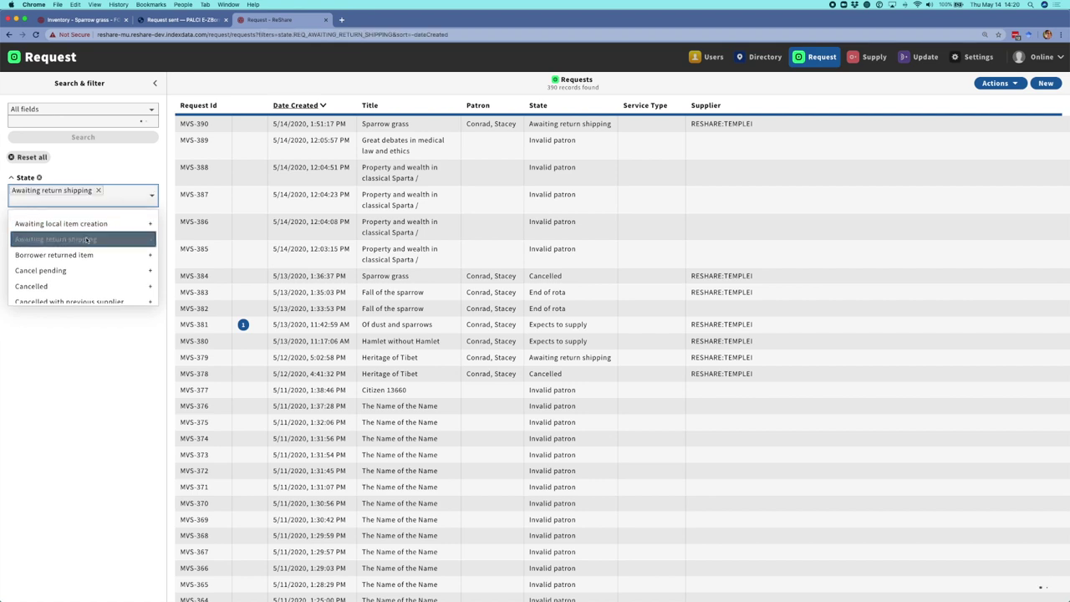
left_click(55, 442)
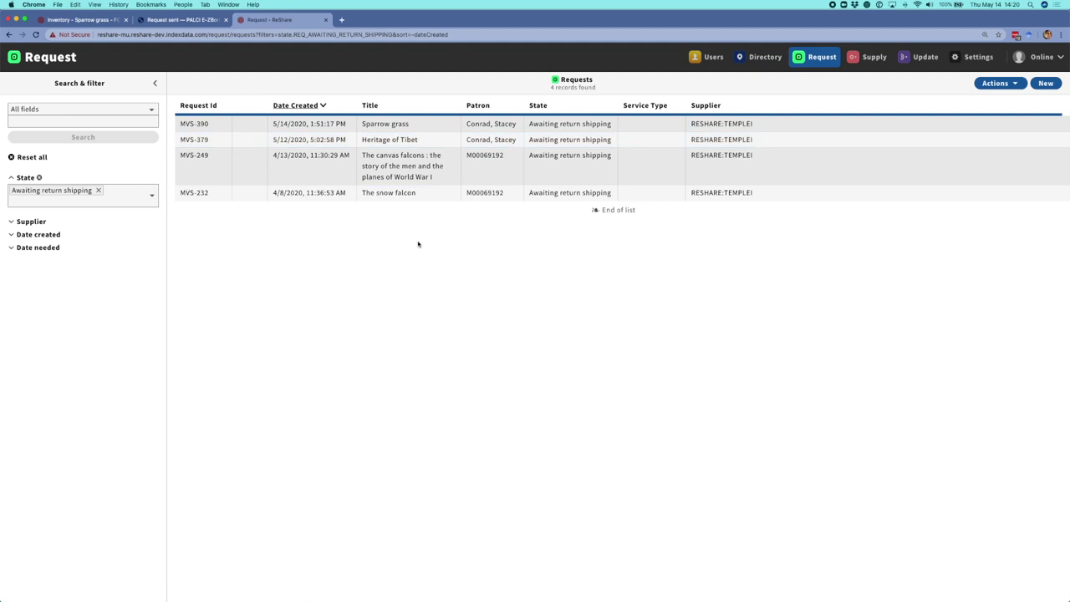
Step: Open the pull-slips for the filtered requests, examine the slips on every page, and return to the request list
left_click(430, 127)
left_click(1017, 85)
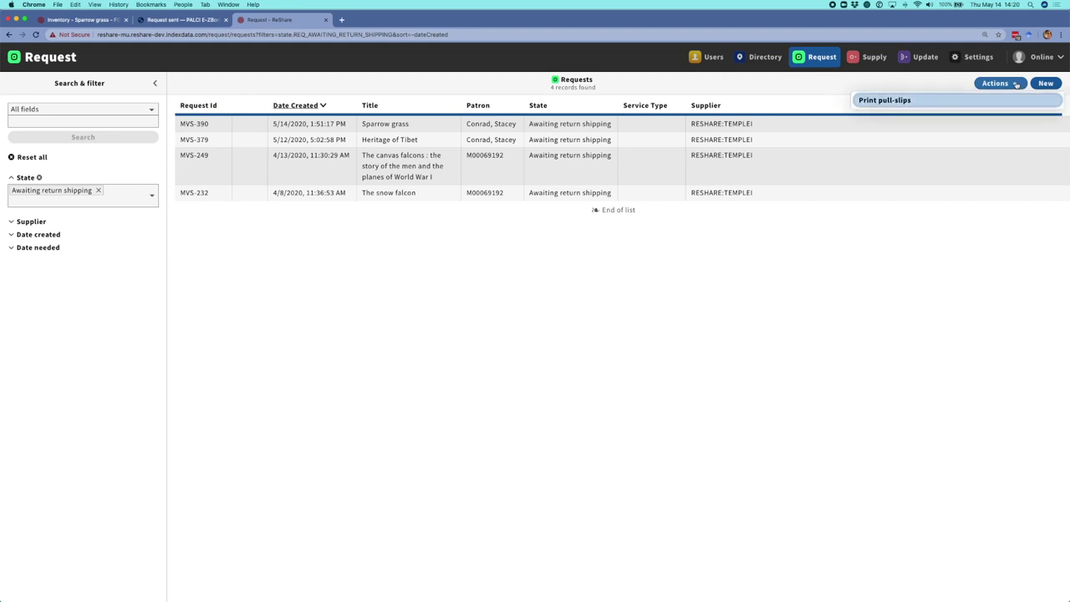
left_click(901, 102)
scroll(862, 151, "down", 5)
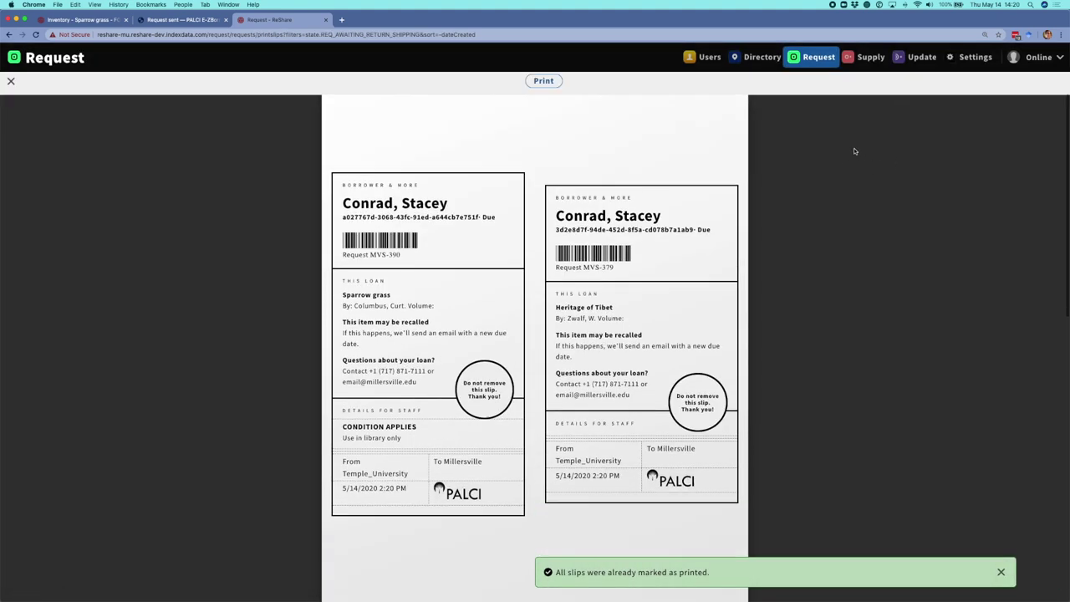
scroll(862, 151, "down", 10)
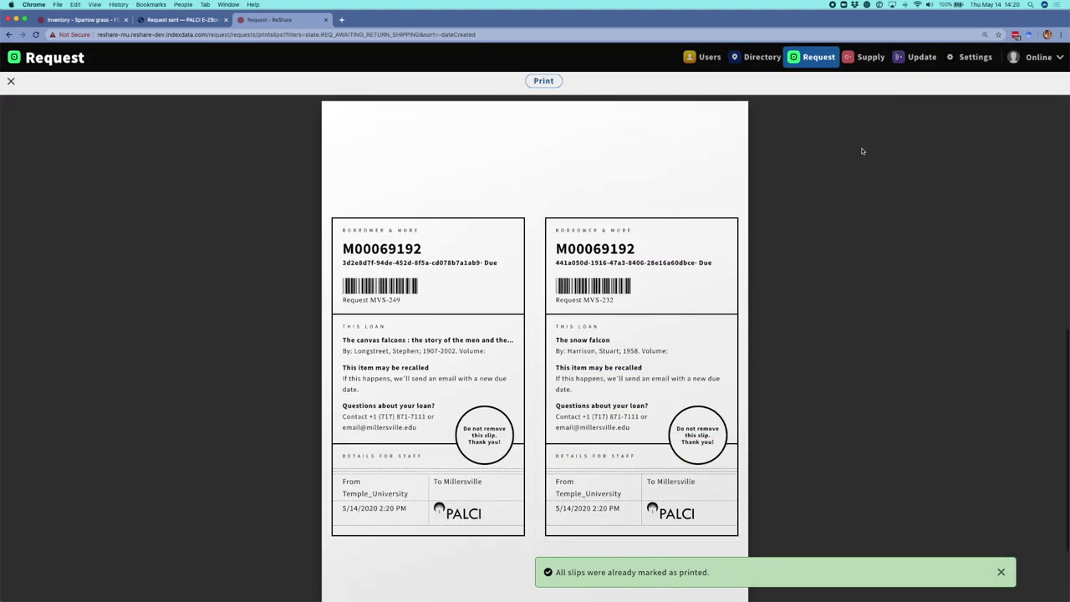
scroll(864, 157, "up", 10)
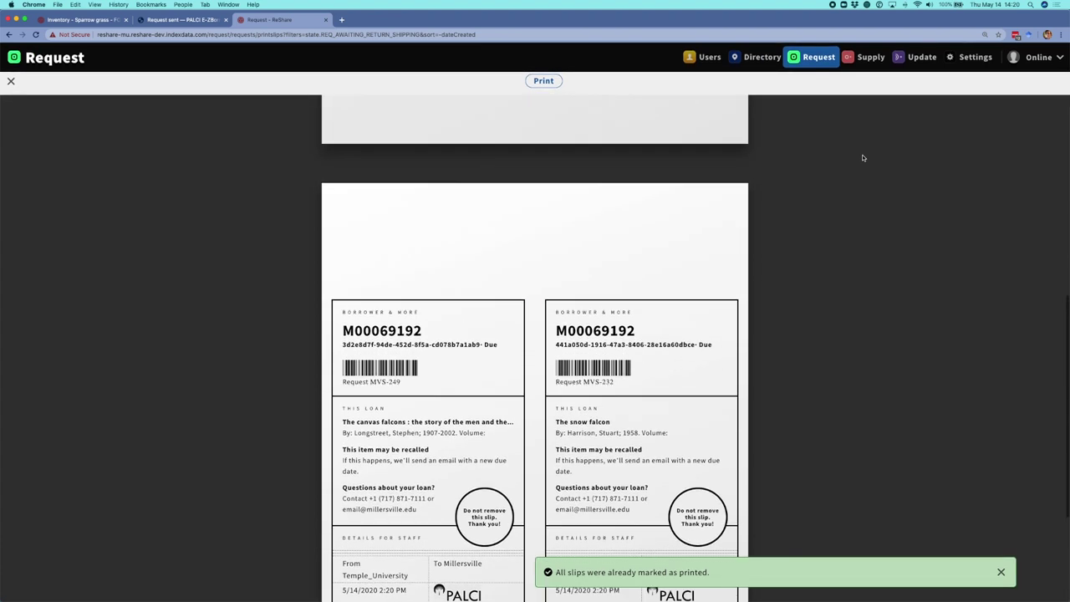
scroll(864, 157, "up", 2)
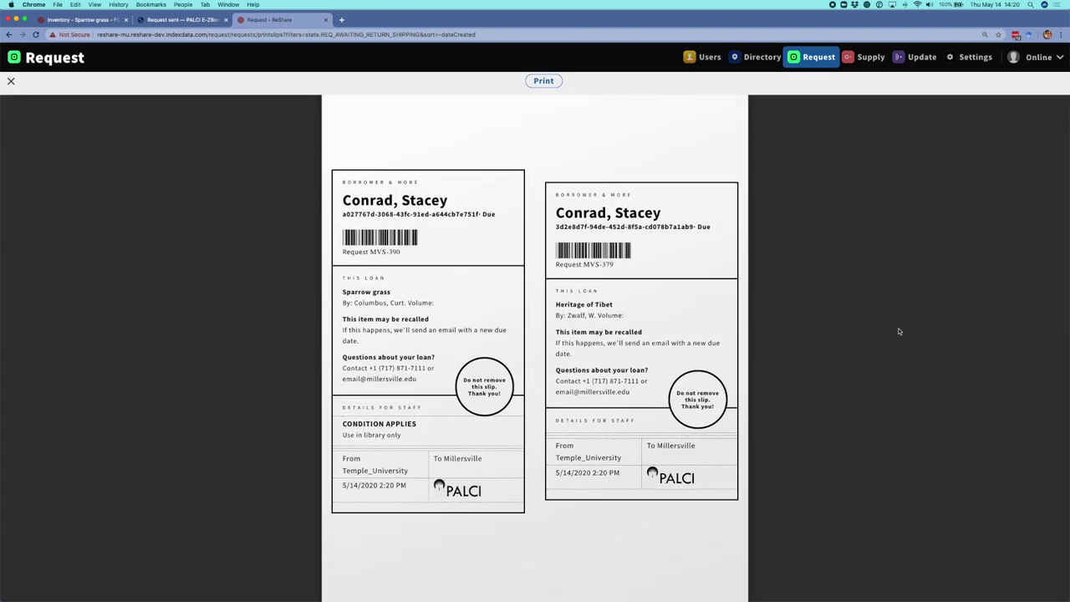
left_click(11, 81)
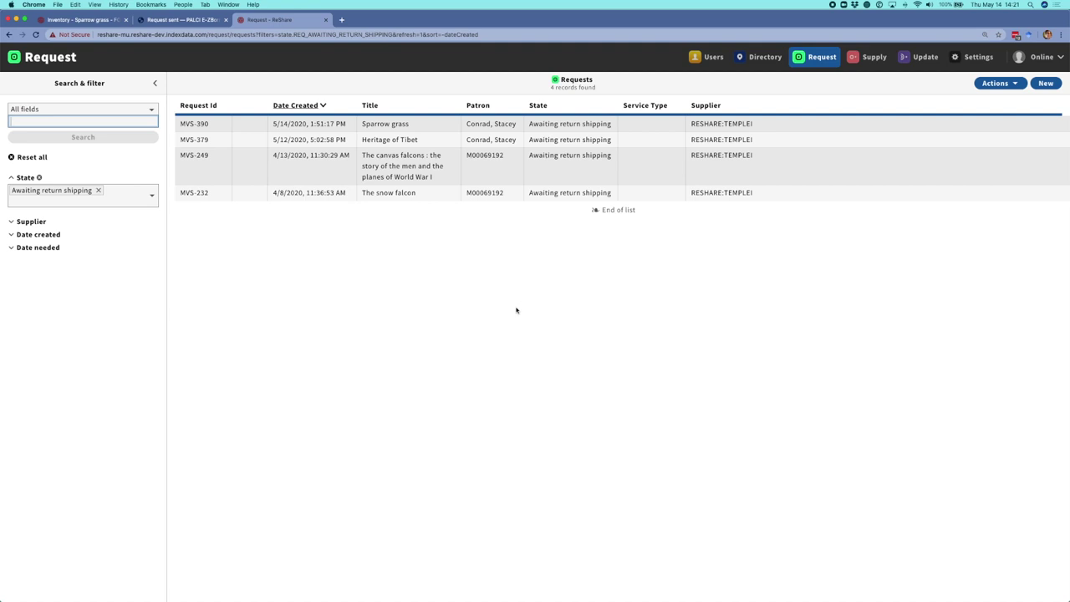
Step: In Update, mark Sparrow grass, Heritage of Tibet, The canvas falcons and The snow falcon return shipped by scanning their request numbers
left_click(928, 56)
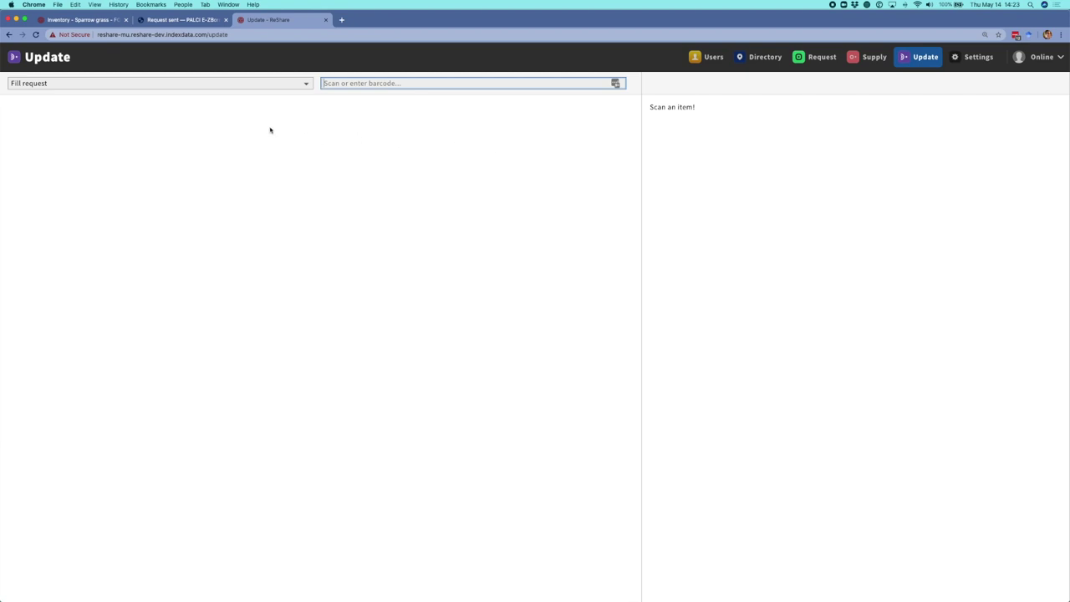
left_click(307, 83)
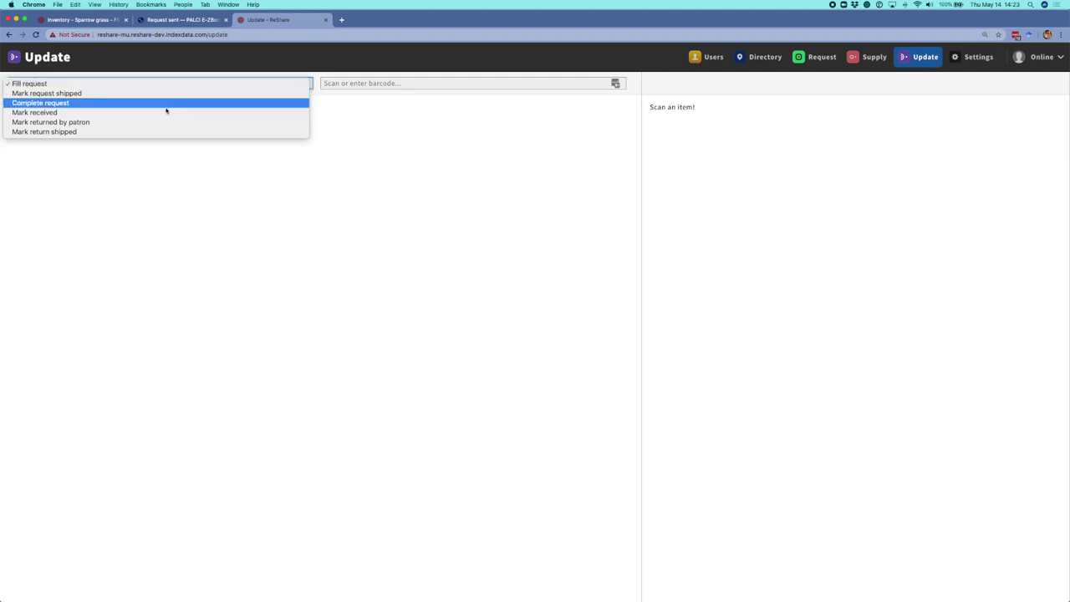
left_click(105, 133)
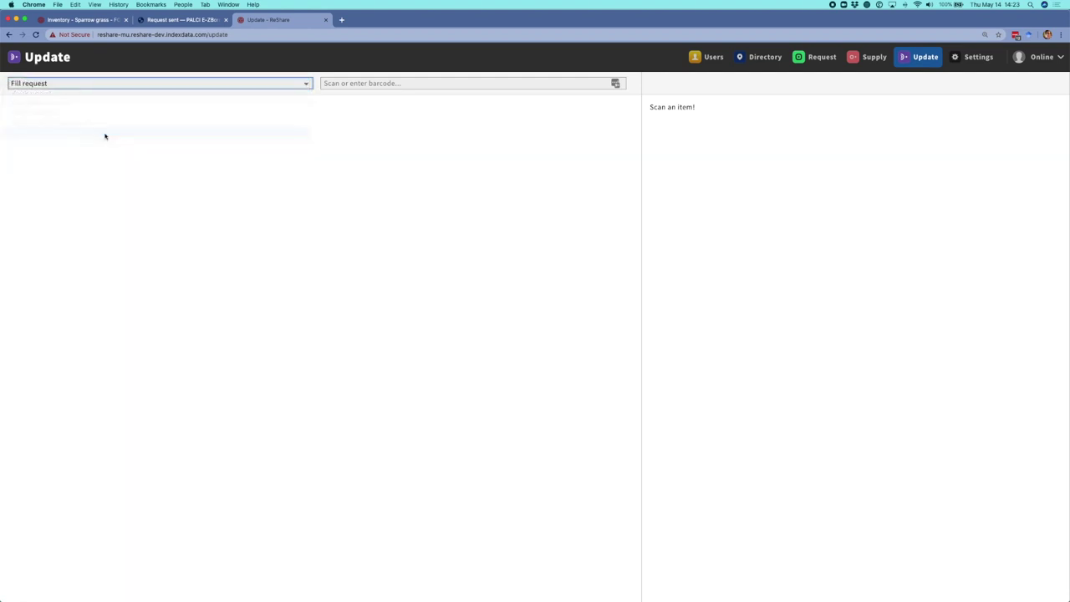
left_click(374, 82)
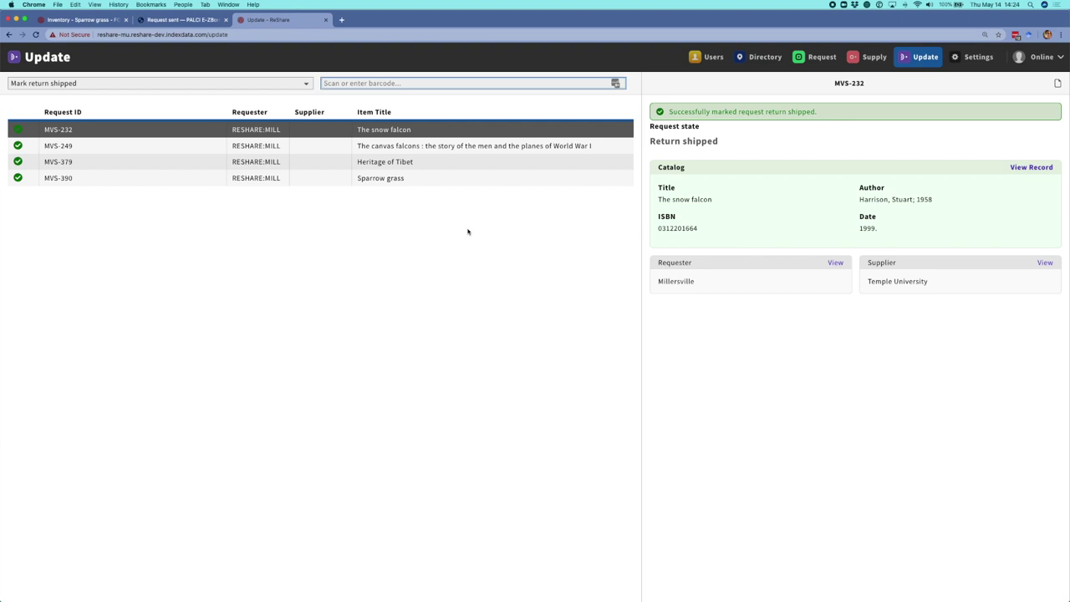
Step: Try to mark the Heritage of Tibet request return shipped a second time and open its full request record
type("MVS-379")
key("Return")
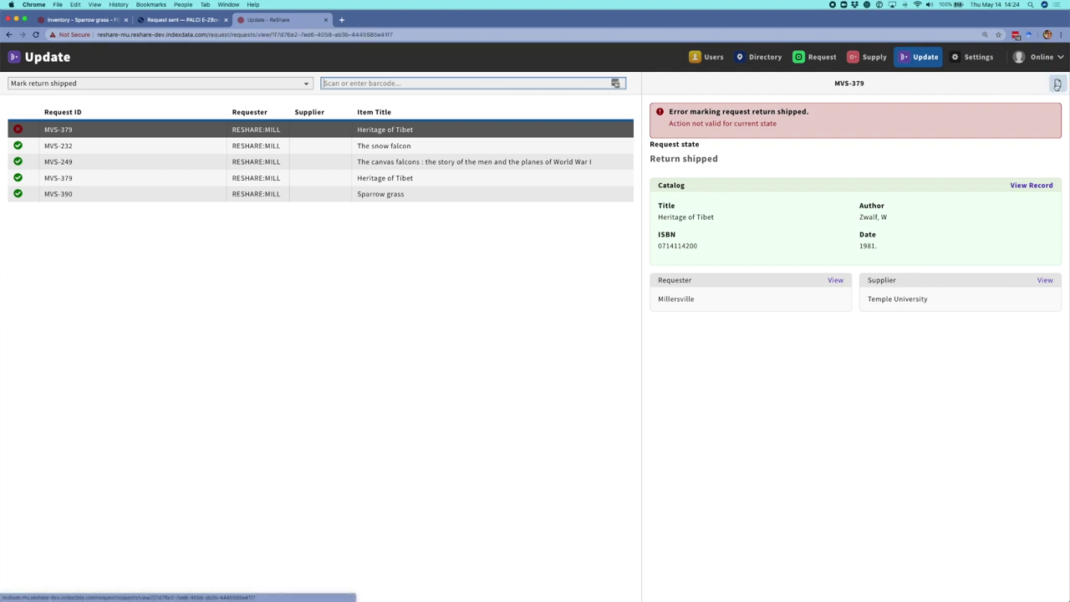
left_click(1057, 83)
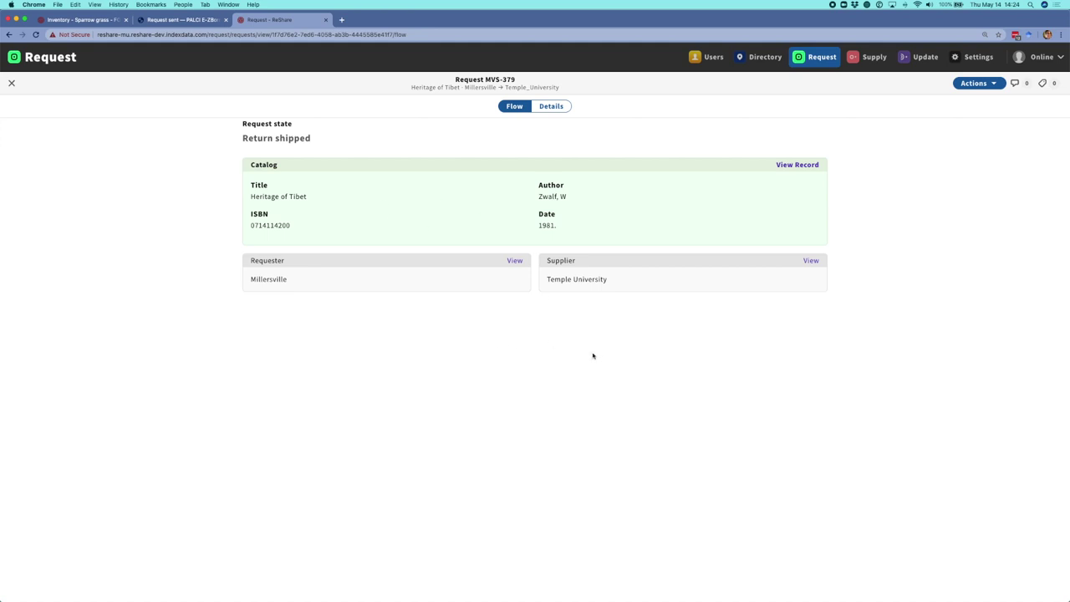
Step: Return to Update and review the available scan actions without changing the selected one
left_click(926, 57)
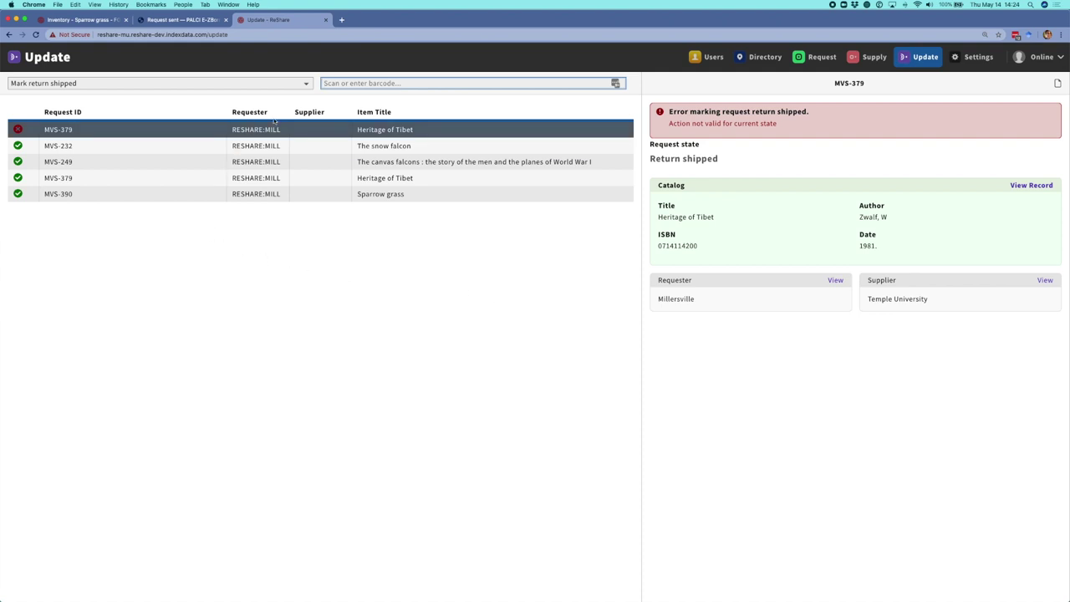
left_click(307, 84)
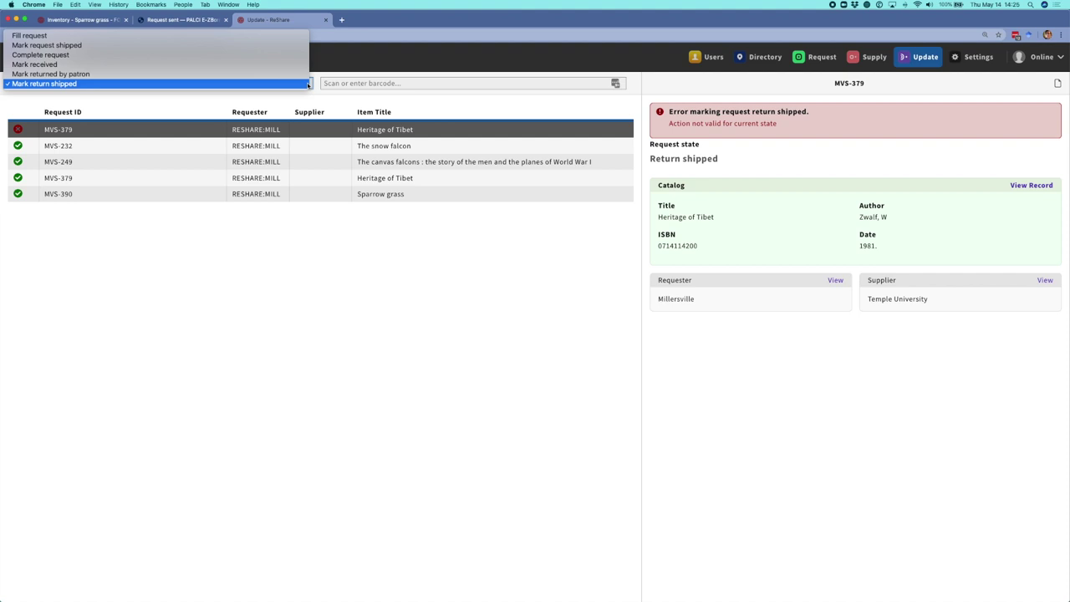
left_click(331, 384)
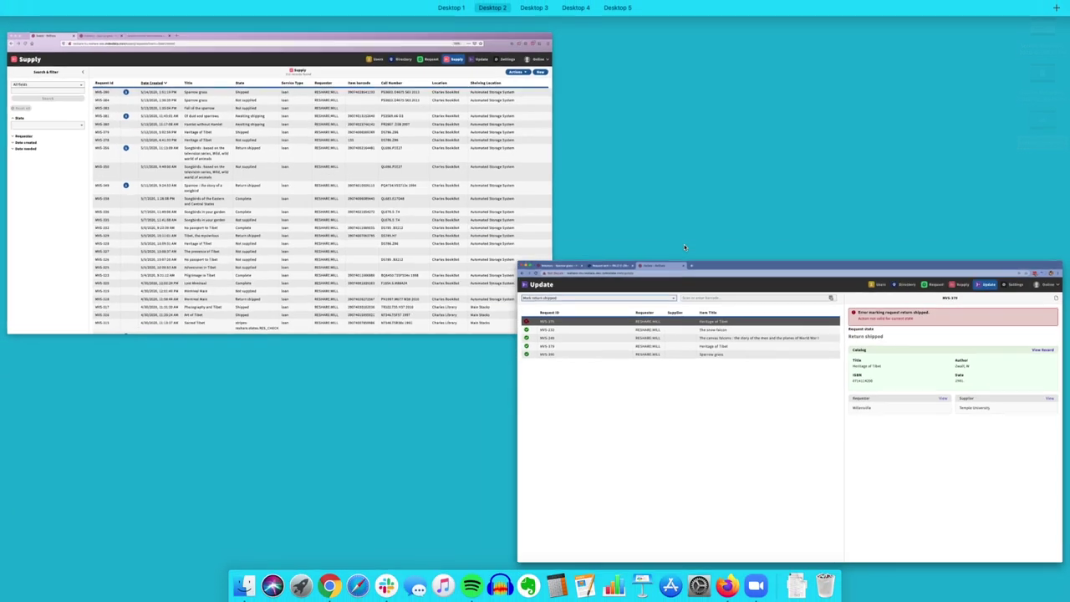
Step: Switch to Temple's ReShare in Firefox and complete the requests for Sparrow grass, Heritage of Tibet, The canvas falcons and The snow falcon in Update
left_click(415, 206)
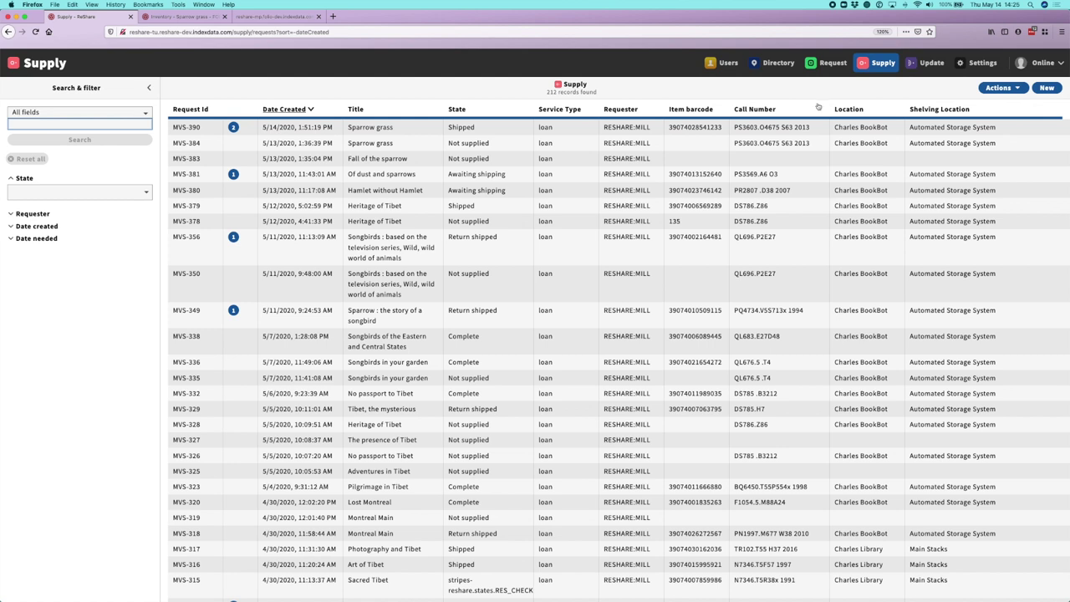
left_click(922, 64)
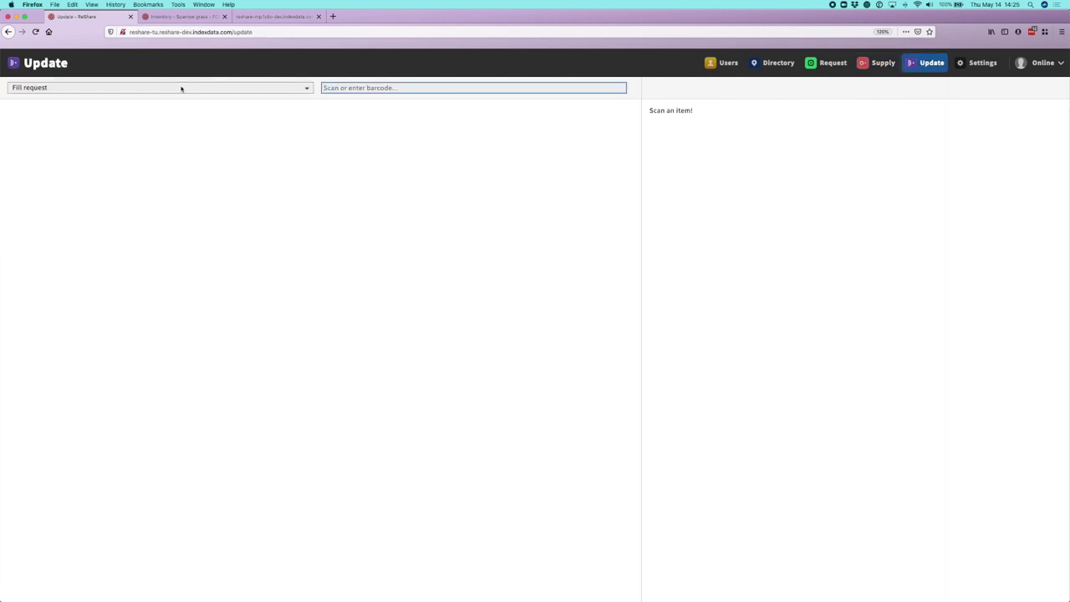
left_click(219, 88)
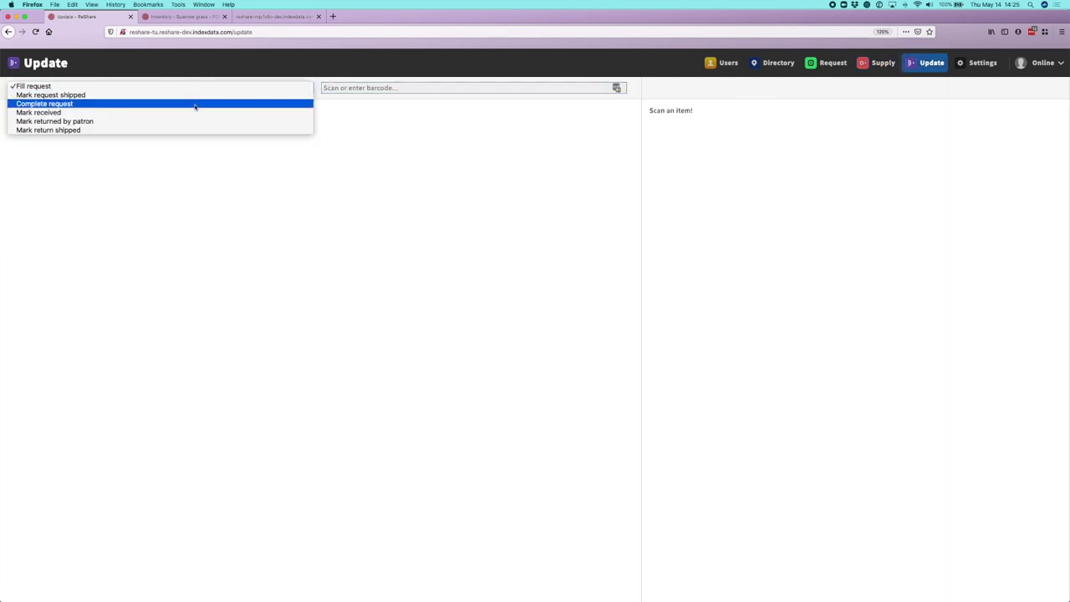
left_click(195, 106)
left_click(379, 87)
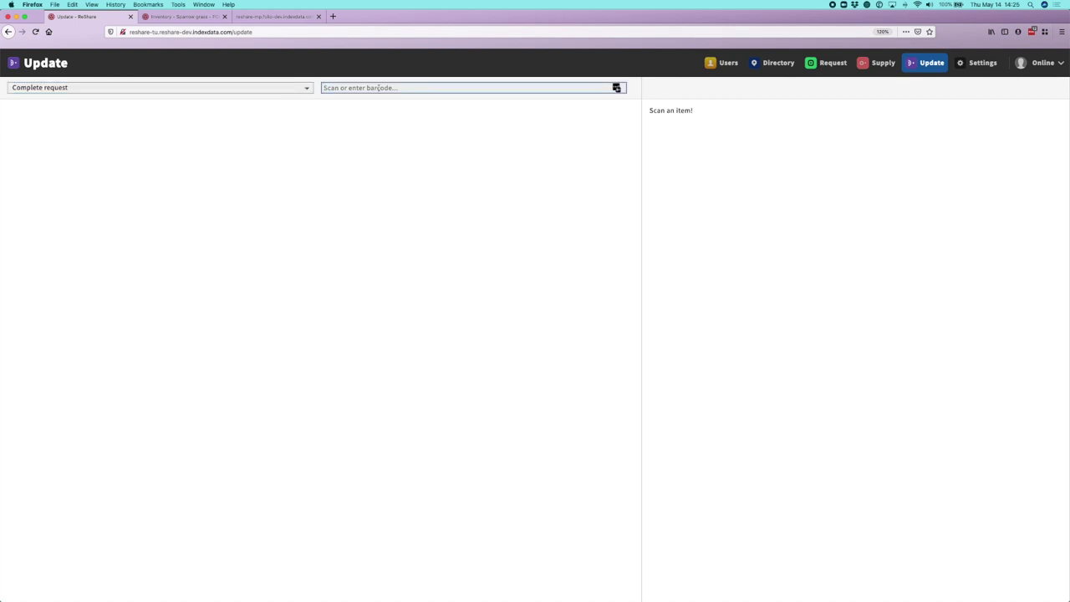
type("MVS-390")
key("Return")
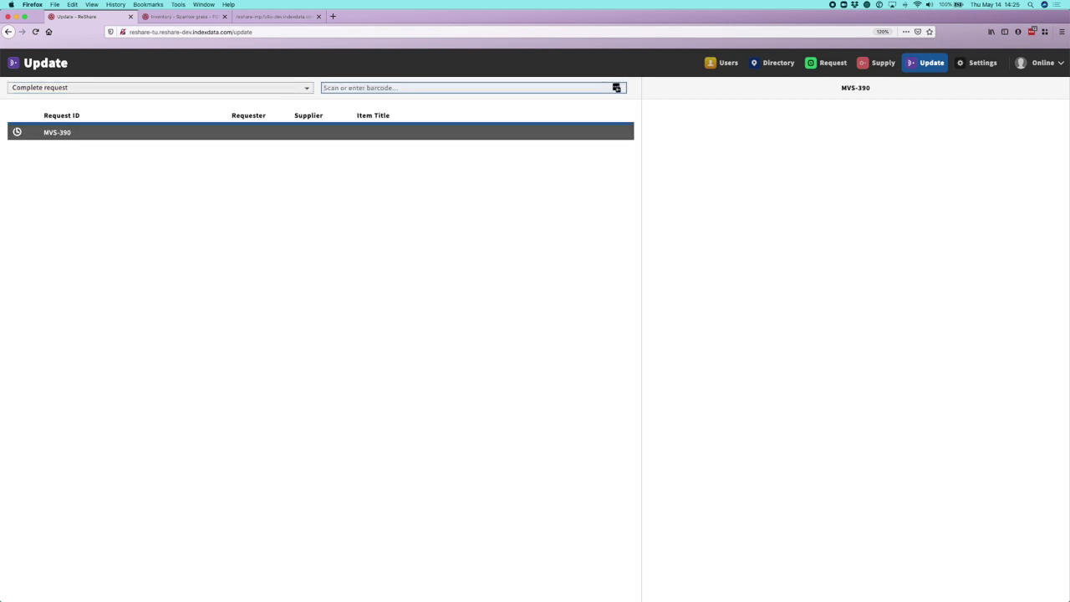
type("MVS-379")
key("Return")
type("MVS-249")
key("Return")
type("MVS-232")
key("Return")
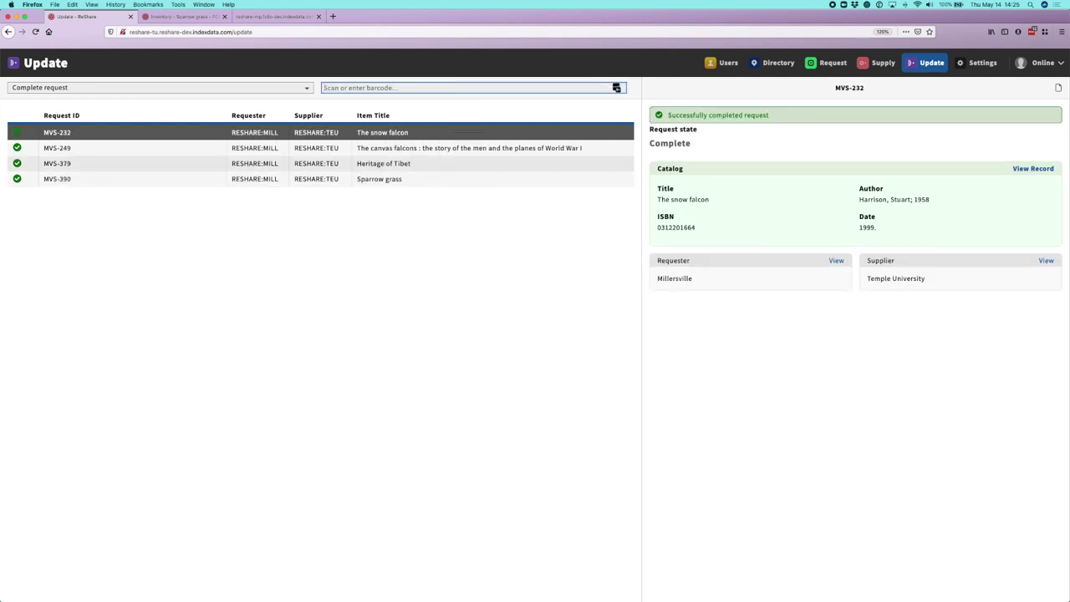
Step: Examine the details and request state of each scanned request, ending with Sparrow grass
left_click(651, 129)
left_click(427, 148)
left_click(409, 164)
left_click(409, 180)
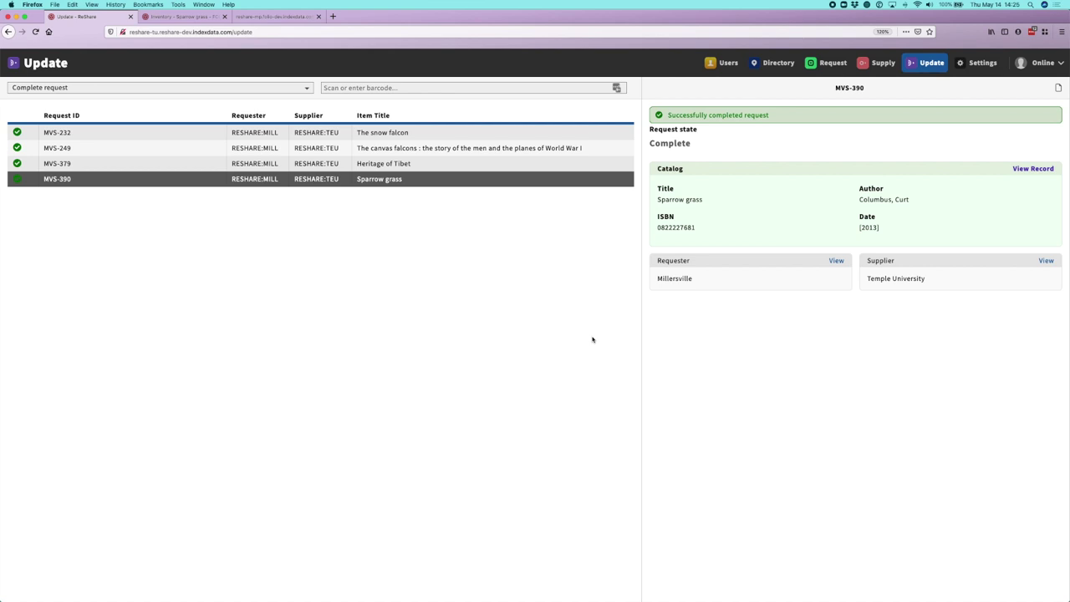